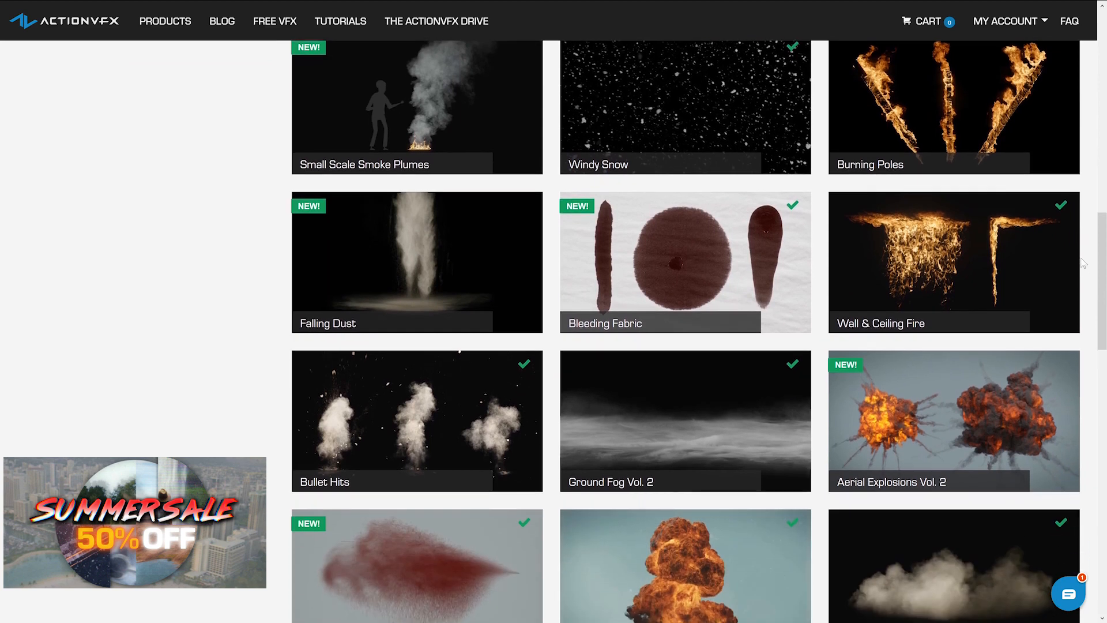
pyautogui.scroll(-3, 1084, 264)
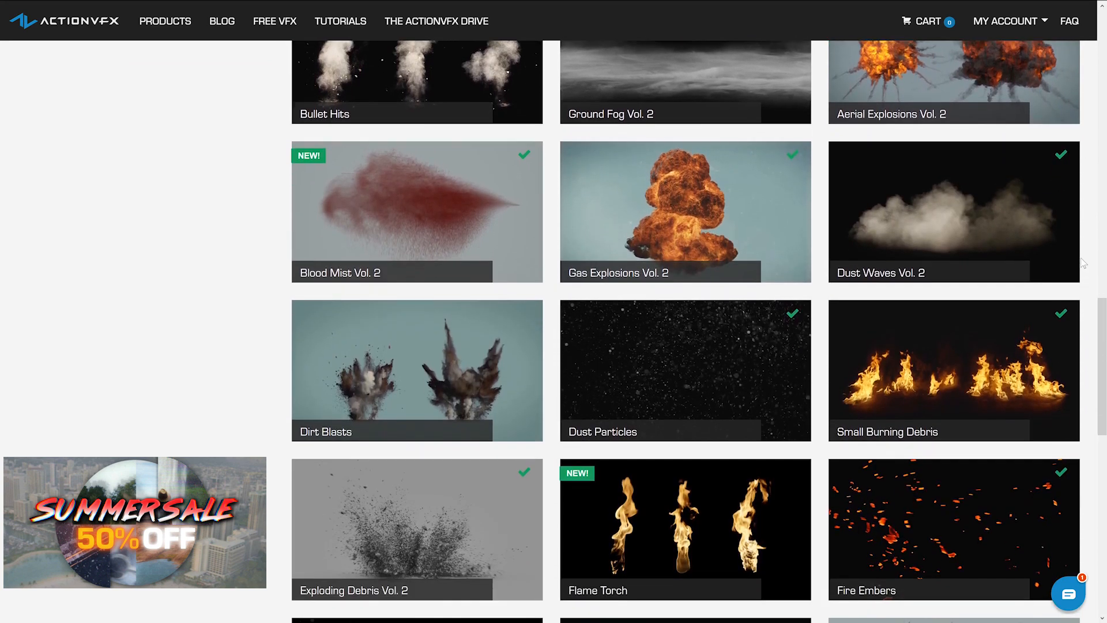
pyautogui.scroll(-2, 1085, 264)
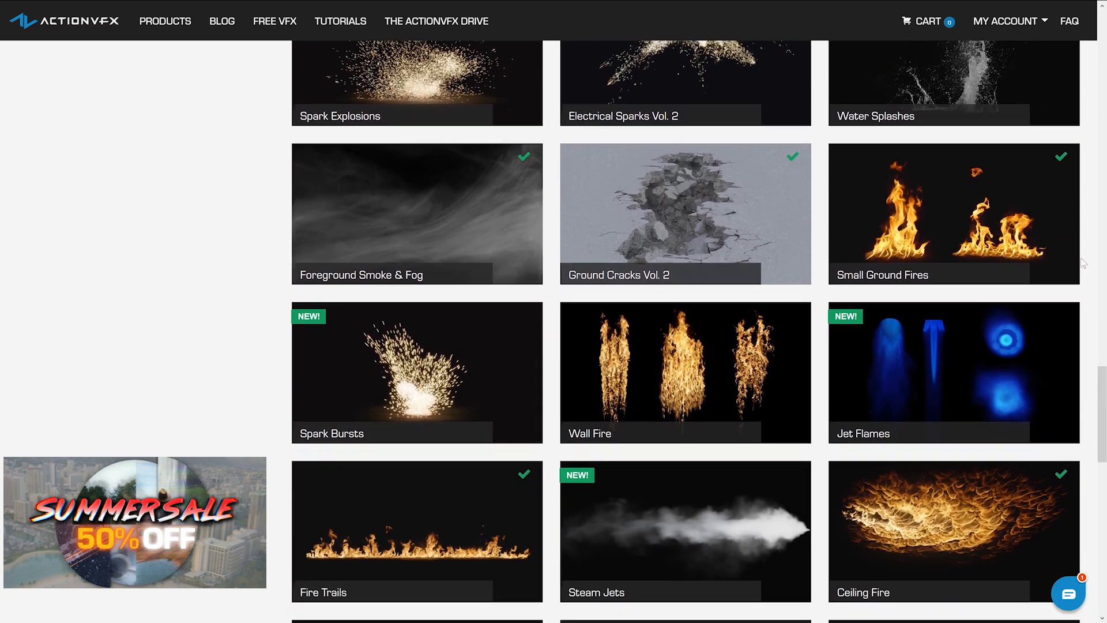
pyautogui.scroll(-3, 1083, 264)
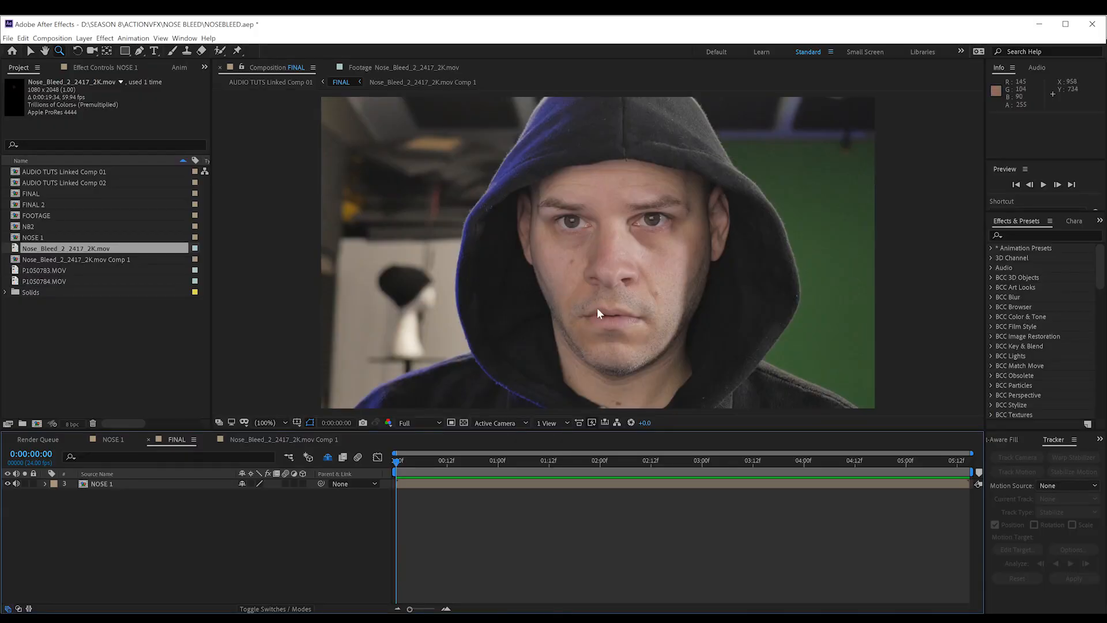
# Step: Apply the Mocha AE CC effect to the NOSE 1 layer and launch Mocha from it
pyautogui.press('v')
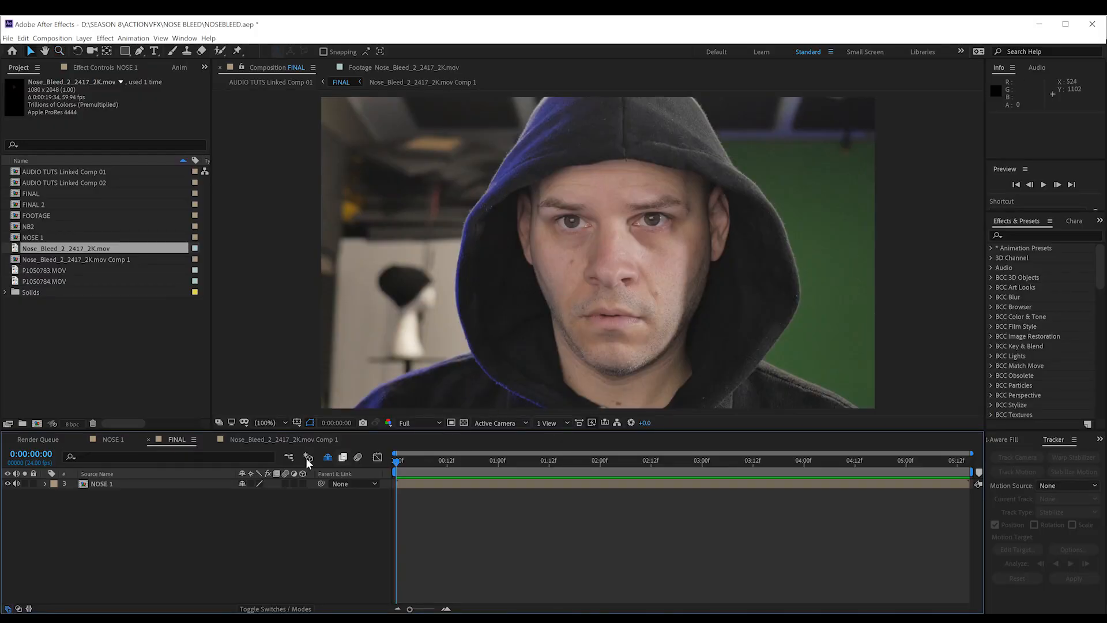
pyautogui.click(101, 485)
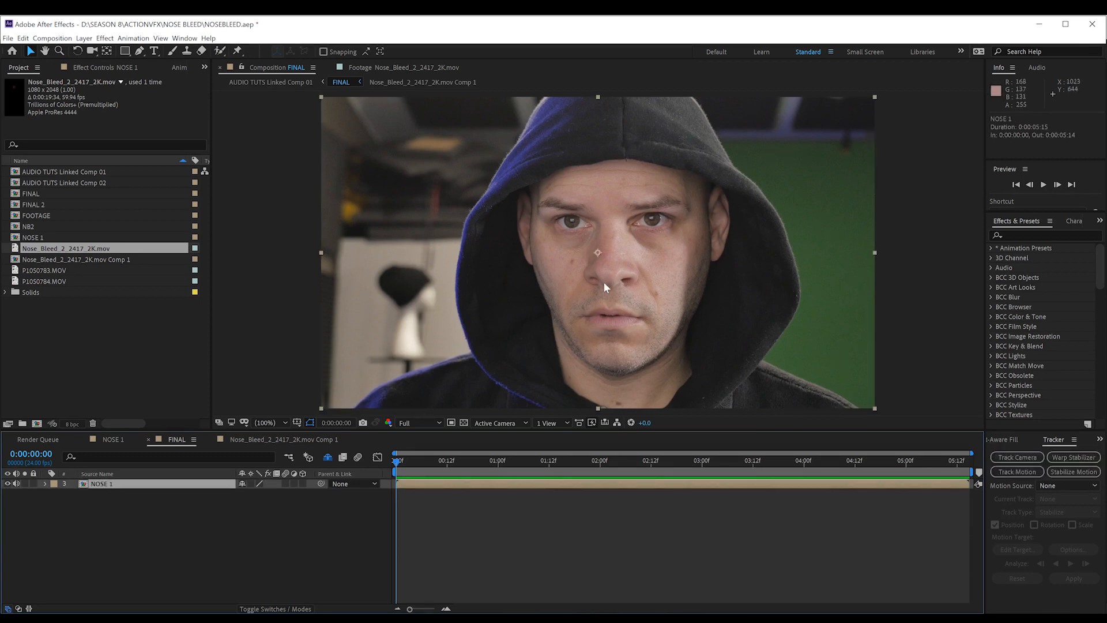
pyautogui.click(106, 38)
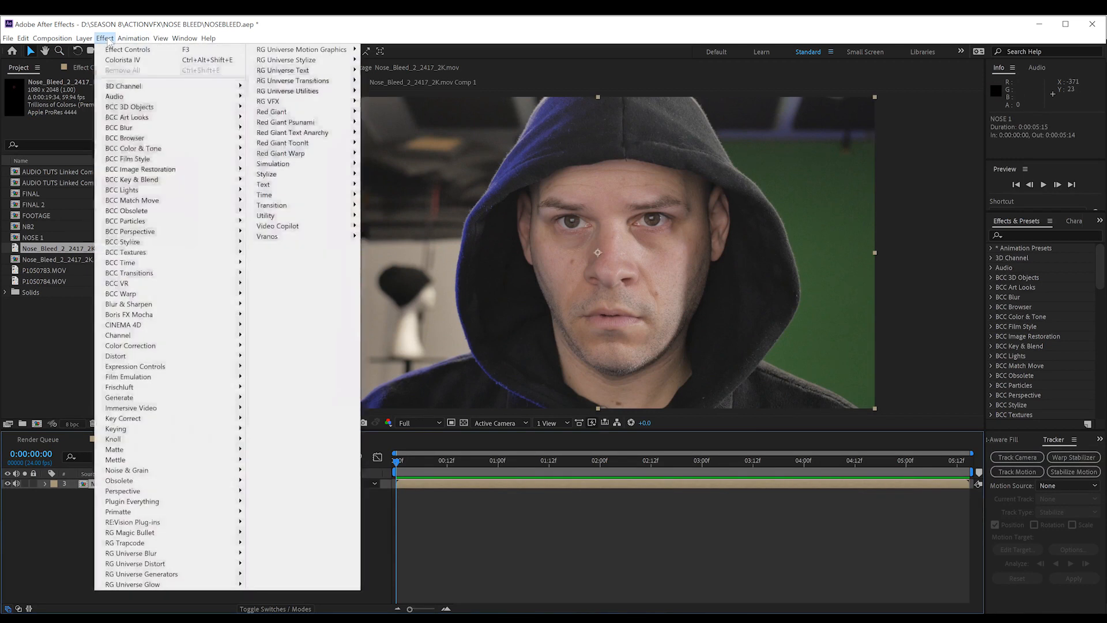
pyautogui.moveTo(173, 314)
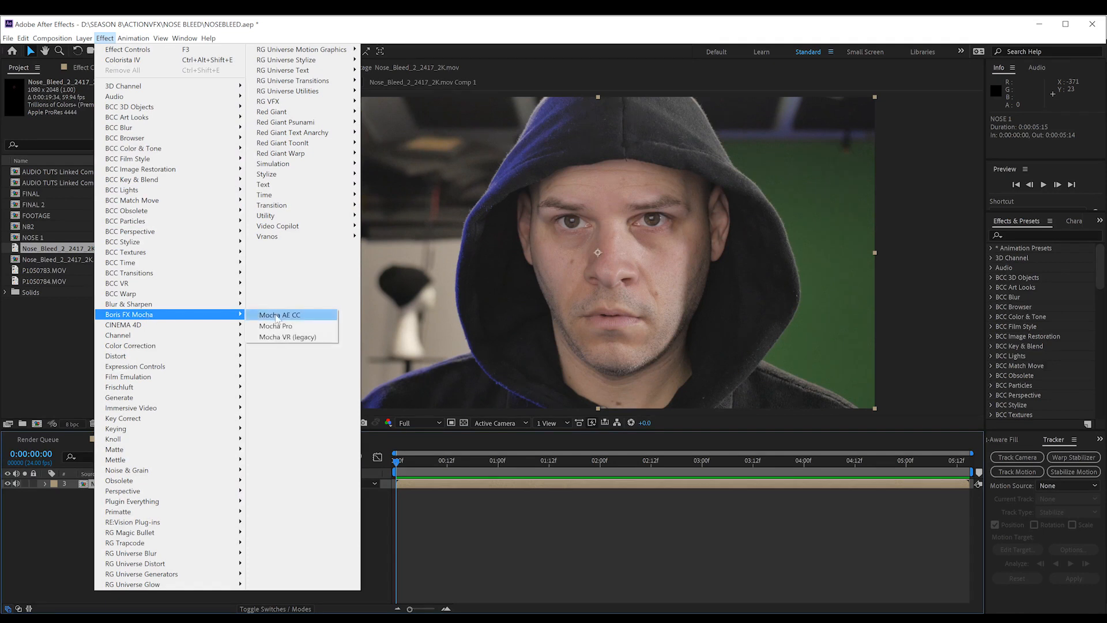
pyautogui.click(277, 317)
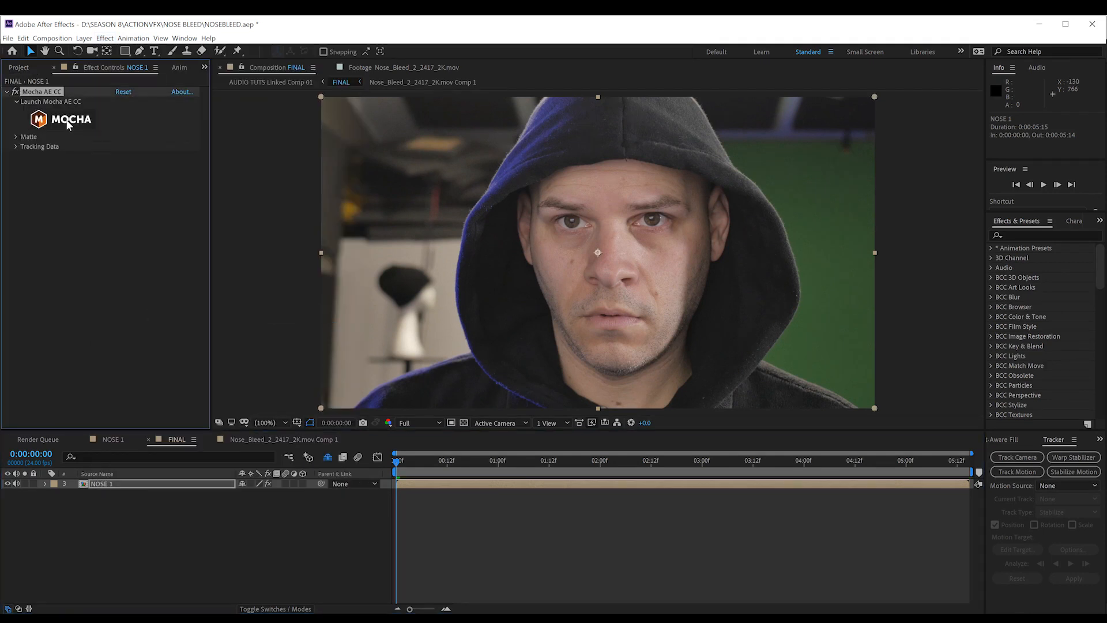
pyautogui.click(68, 122)
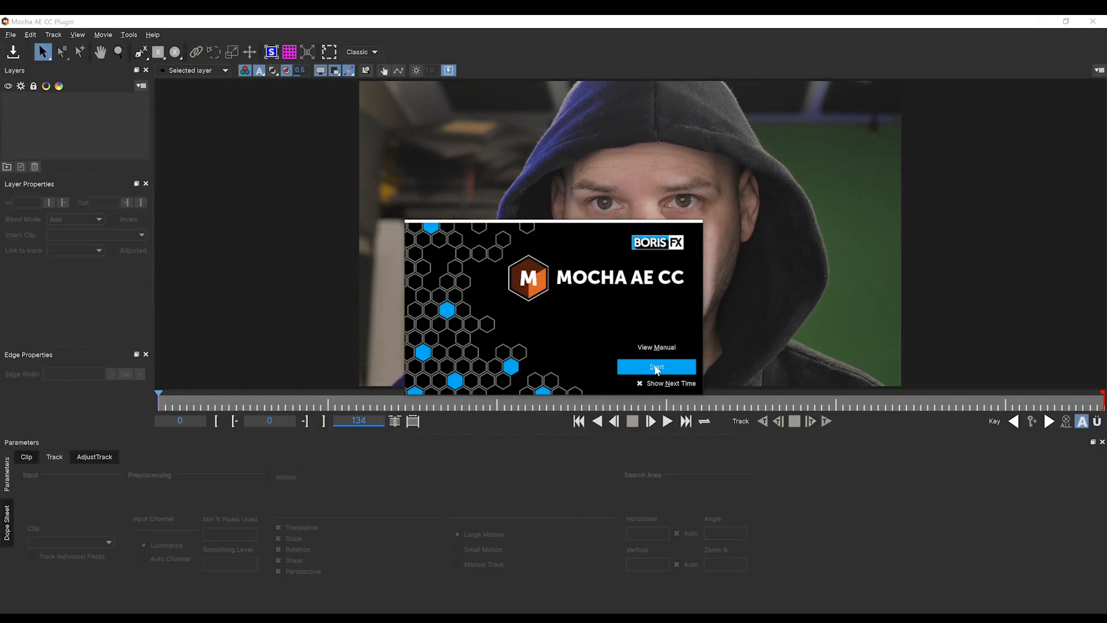
pyautogui.click(656, 368)
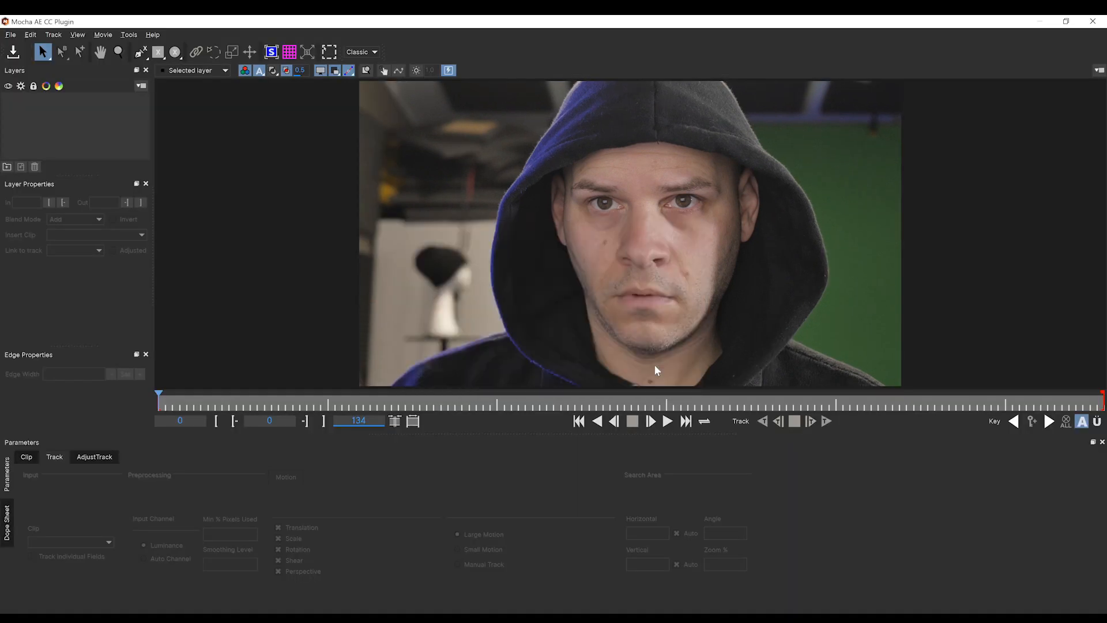
# Step: Draw a closed spline of seven points around the nostril on the viewer's left side at frame 0
pyautogui.click(141, 52)
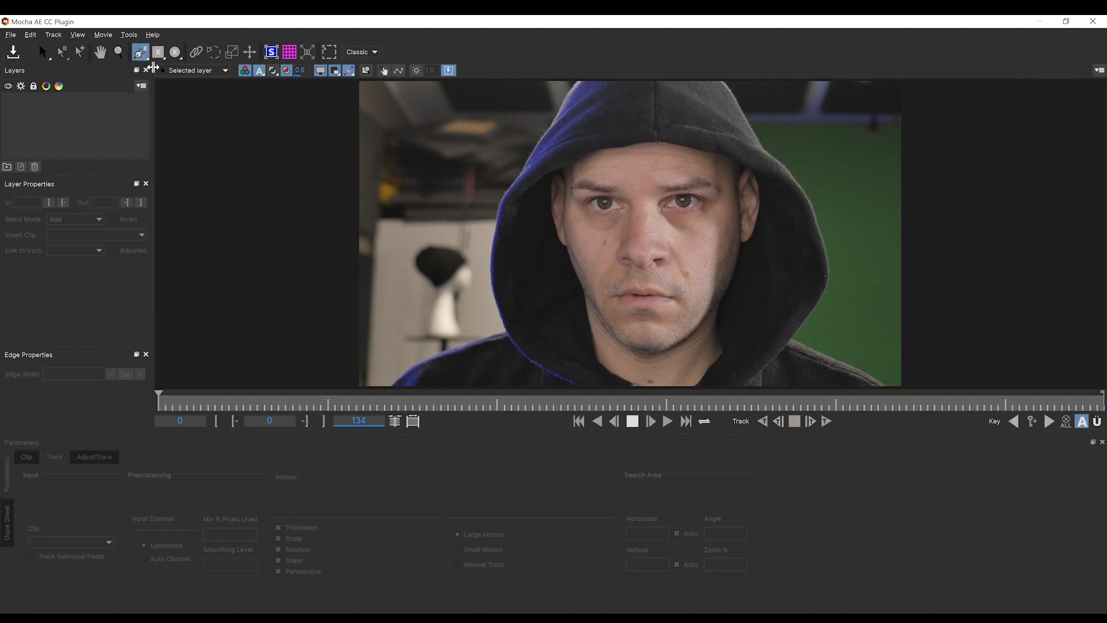
pyautogui.scroll(8, 577, 248)
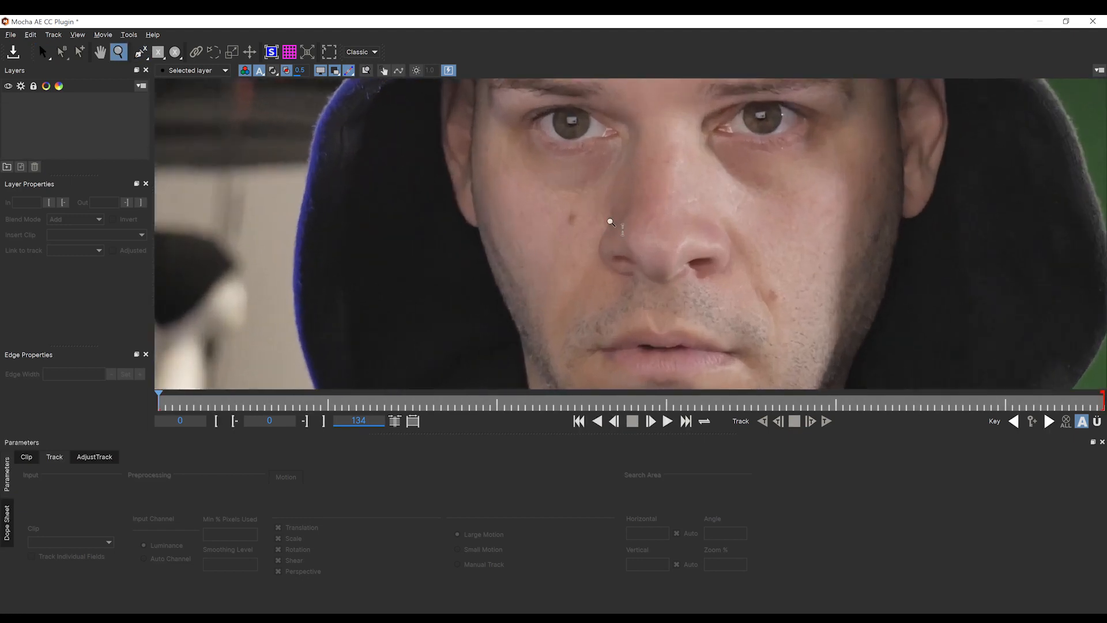
pyautogui.click(619, 248)
pyautogui.click(632, 253)
pyautogui.click(642, 260)
pyautogui.click(642, 270)
pyautogui.click(633, 272)
pyautogui.click(614, 266)
pyautogui.click(606, 257)
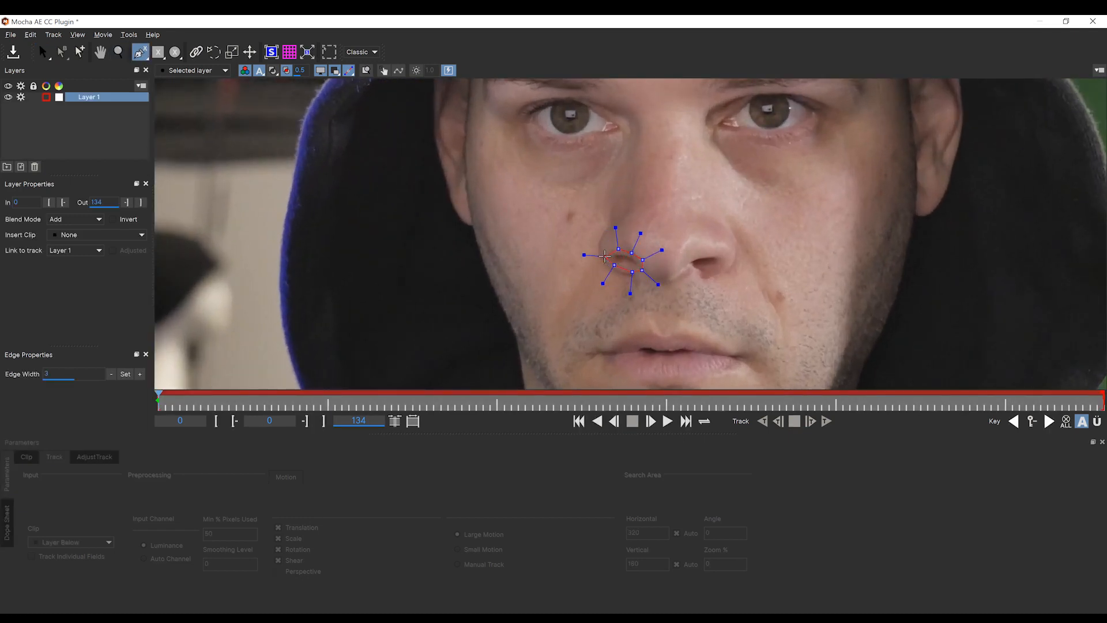
pyautogui.click(619, 248)
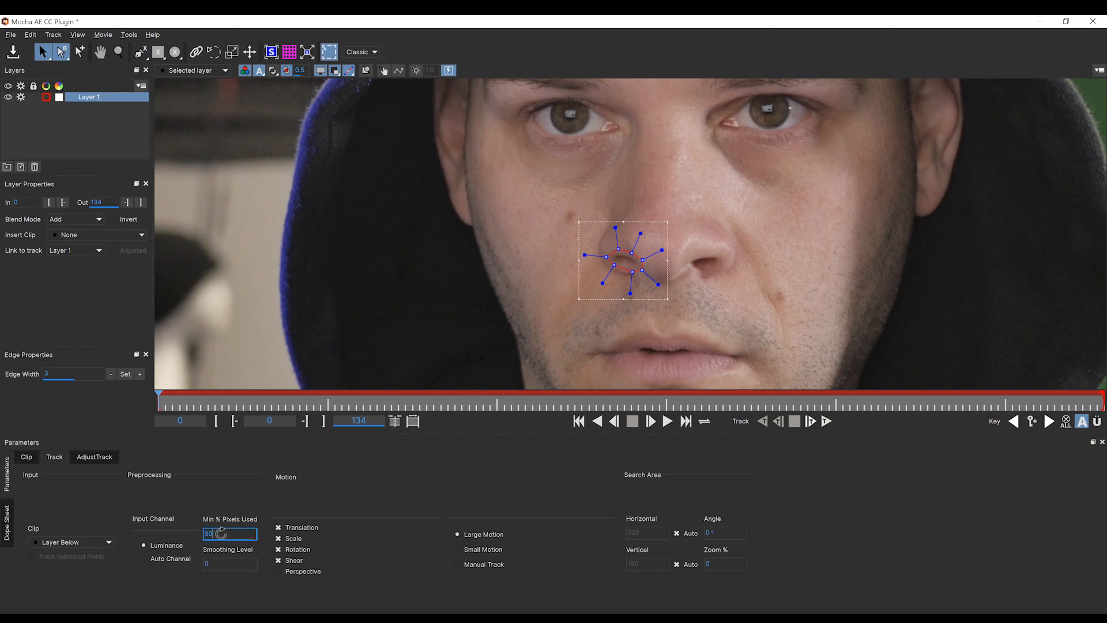
# Step: Track the nostril spline forward through the whole clip using translation only, and save the Mocha project
pyautogui.click(279, 560)
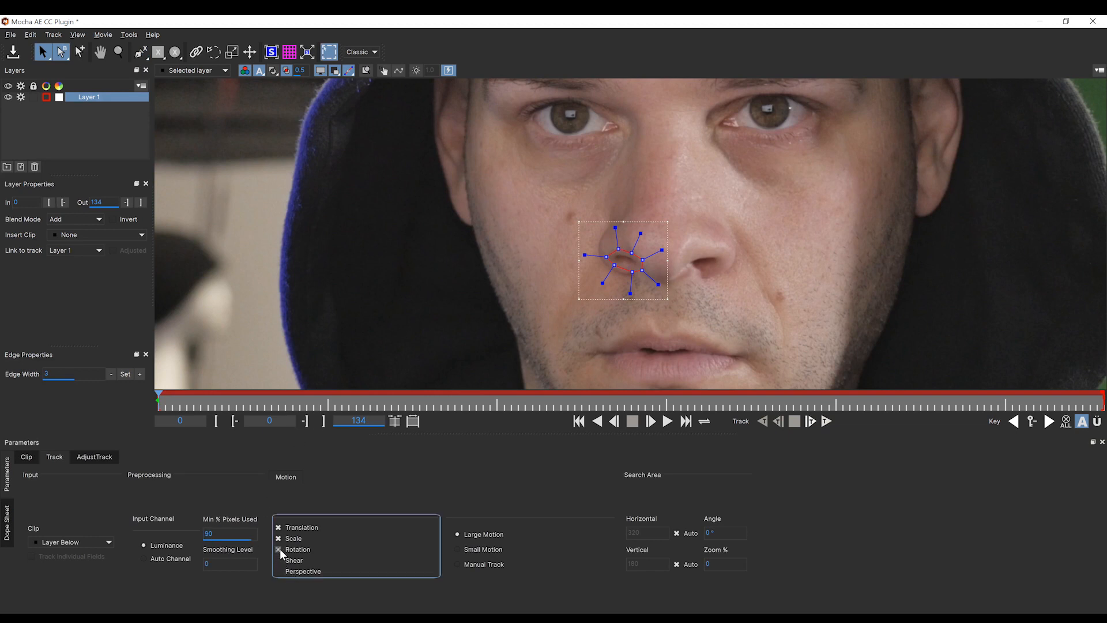
pyautogui.click(279, 539)
pyautogui.click(826, 422)
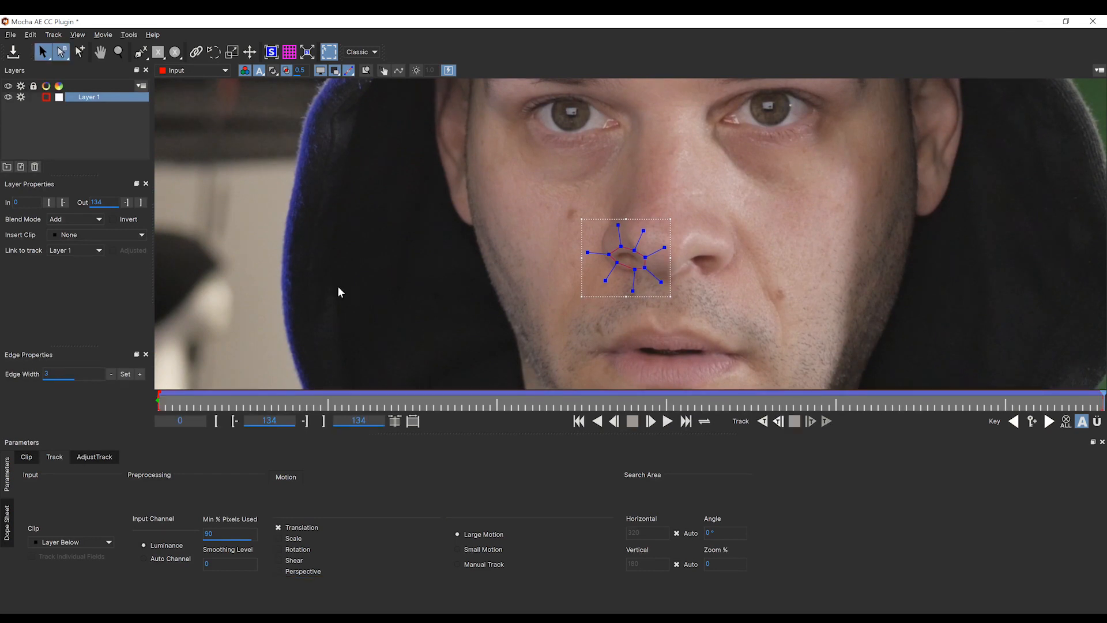
pyautogui.click(9, 35)
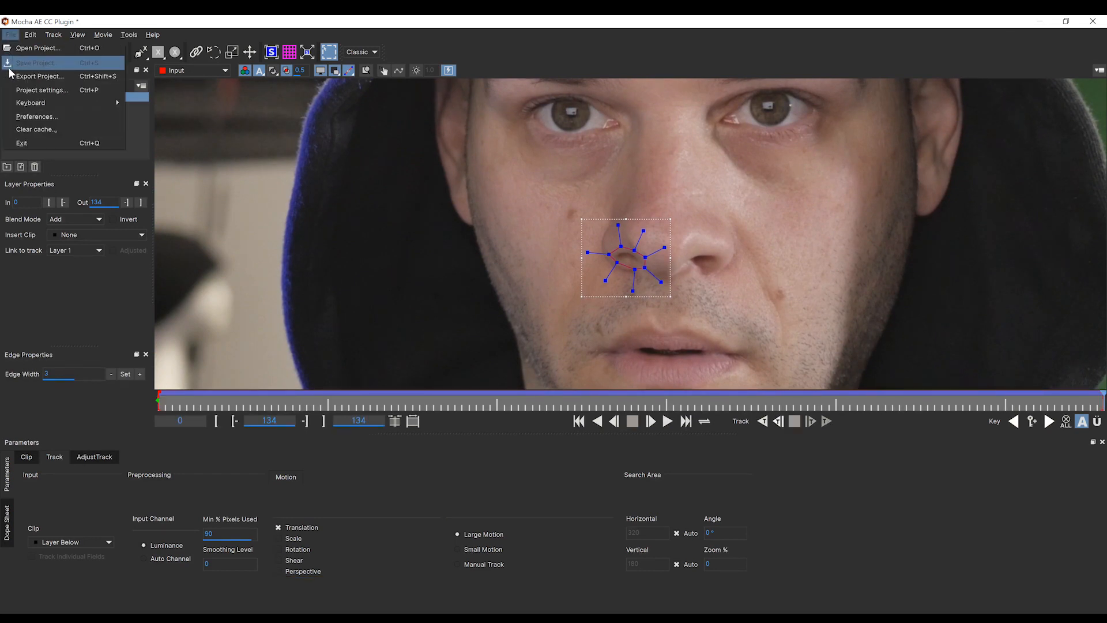
pyautogui.click(13, 66)
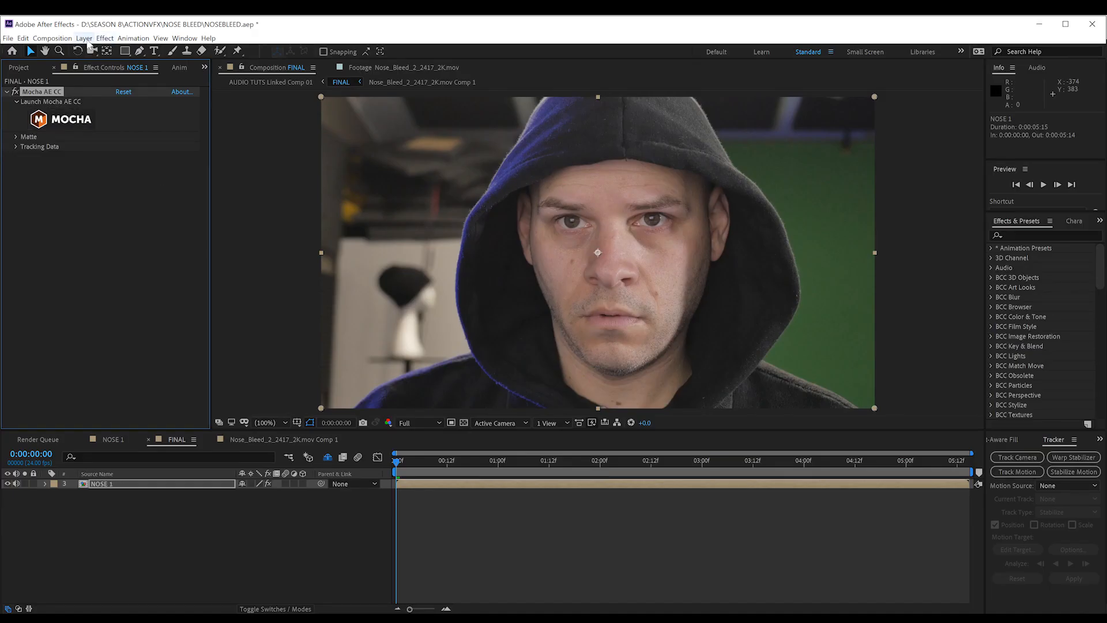
# Step: In After Effects, add a new null object to the FINAL composition
pyautogui.click(84, 38)
pyautogui.moveTo(95, 50)
pyautogui.click(270, 94)
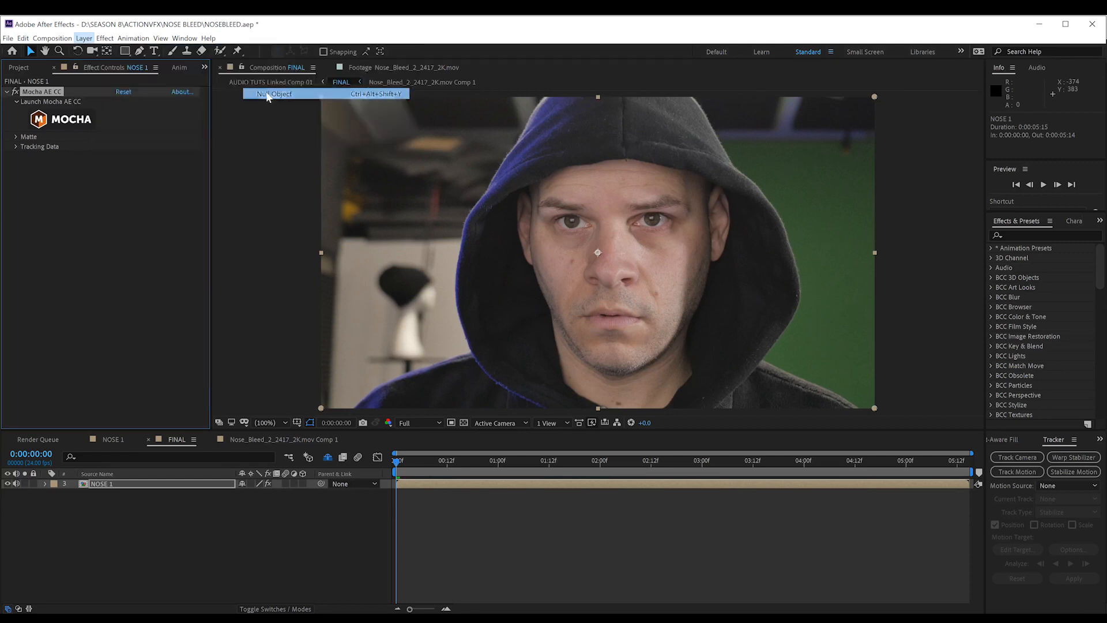
# Step: Create the tracking data for the NOSE 1 layer from Mocha's Layer 1
pyautogui.click(112, 495)
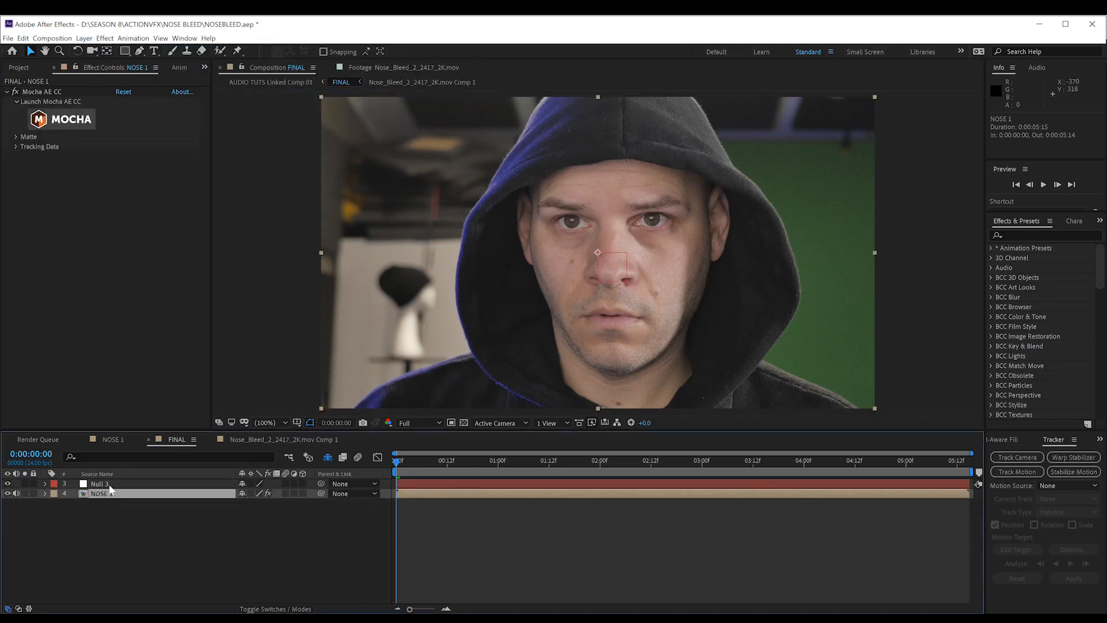
pyautogui.click(16, 148)
pyautogui.click(124, 157)
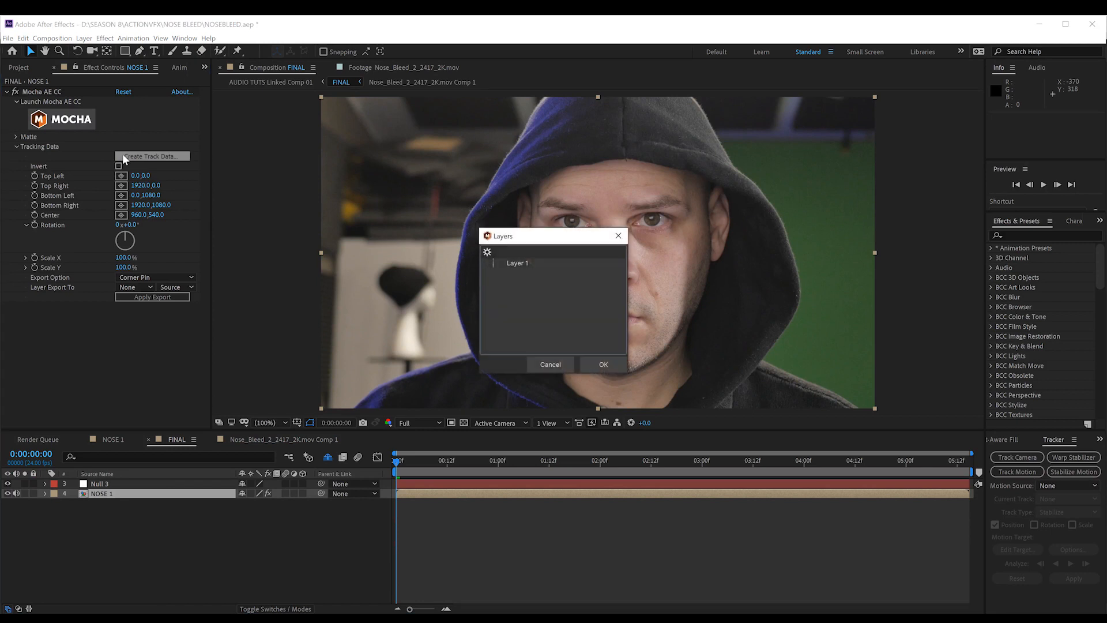
pyautogui.click(603, 364)
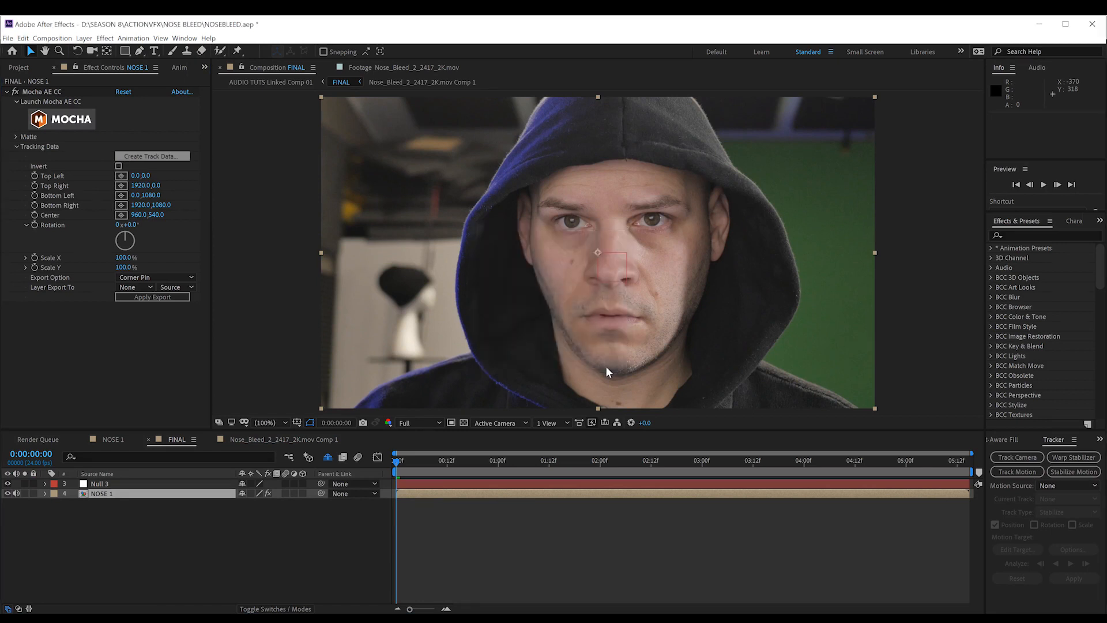
# Step: Export the Mocha tracking data as Transform and apply it to Null 3
pyautogui.click(140, 280)
pyautogui.click(144, 309)
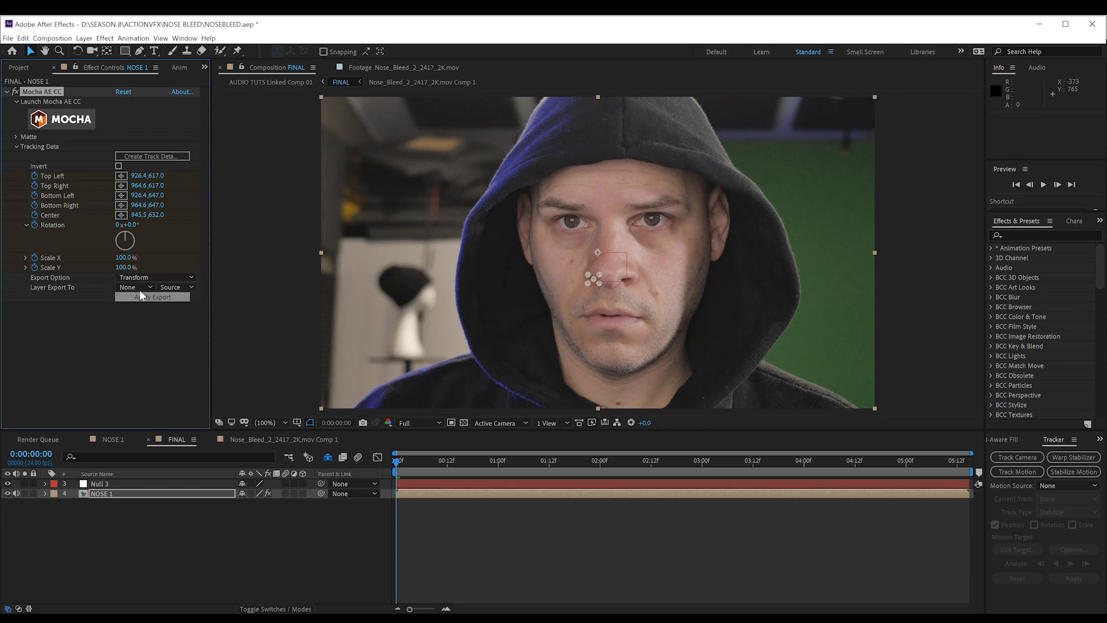
pyautogui.click(139, 288)
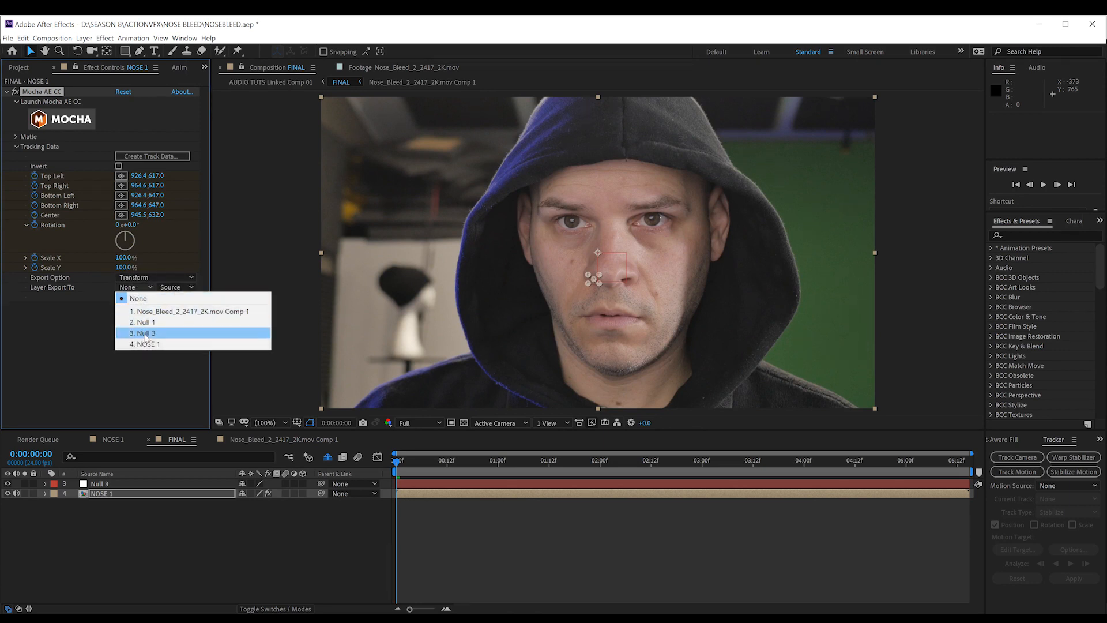
pyautogui.click(145, 332)
pyautogui.click(139, 297)
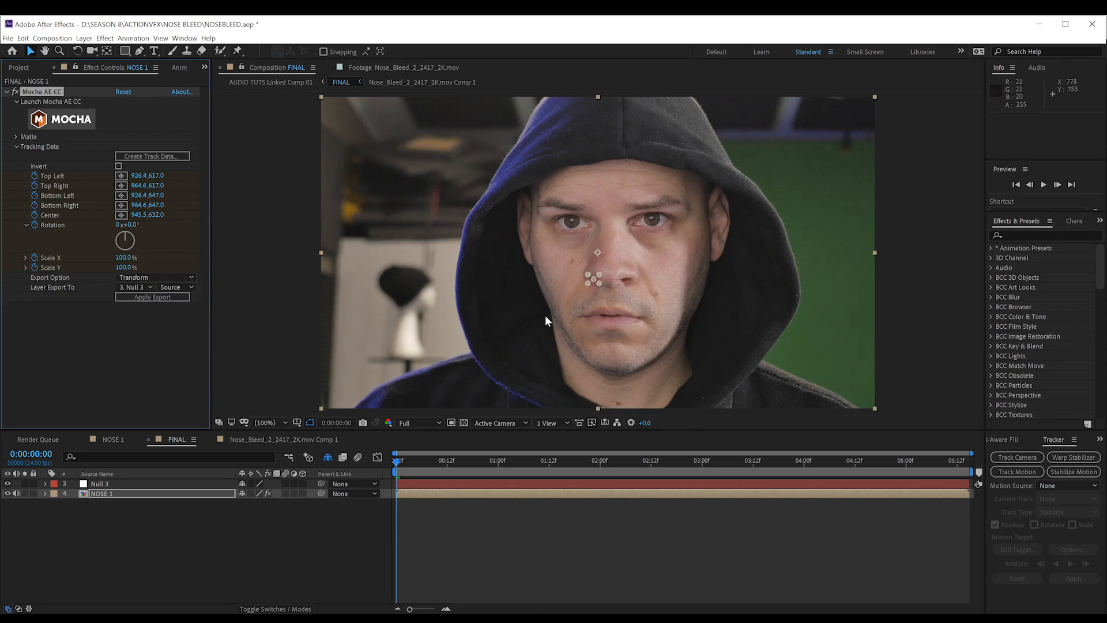
# Step: Preview the Nose_Bleed_2_2417_2K.mov footage and add it to the FINAL composition above Null 3
pyautogui.click(204, 68)
pyautogui.click(213, 90)
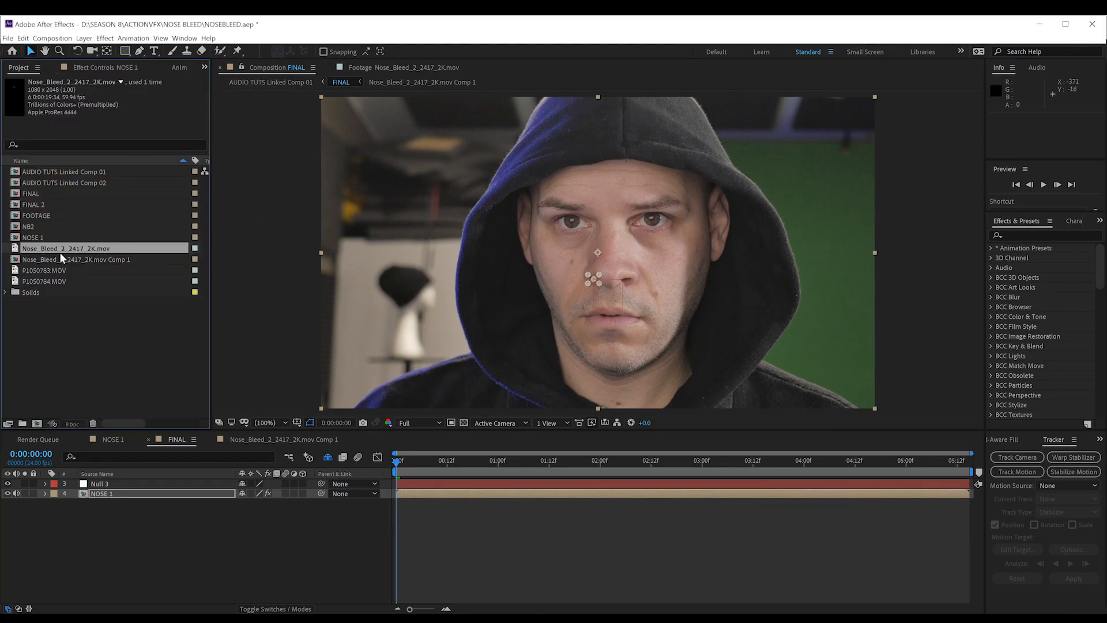
pyautogui.click(383, 68)
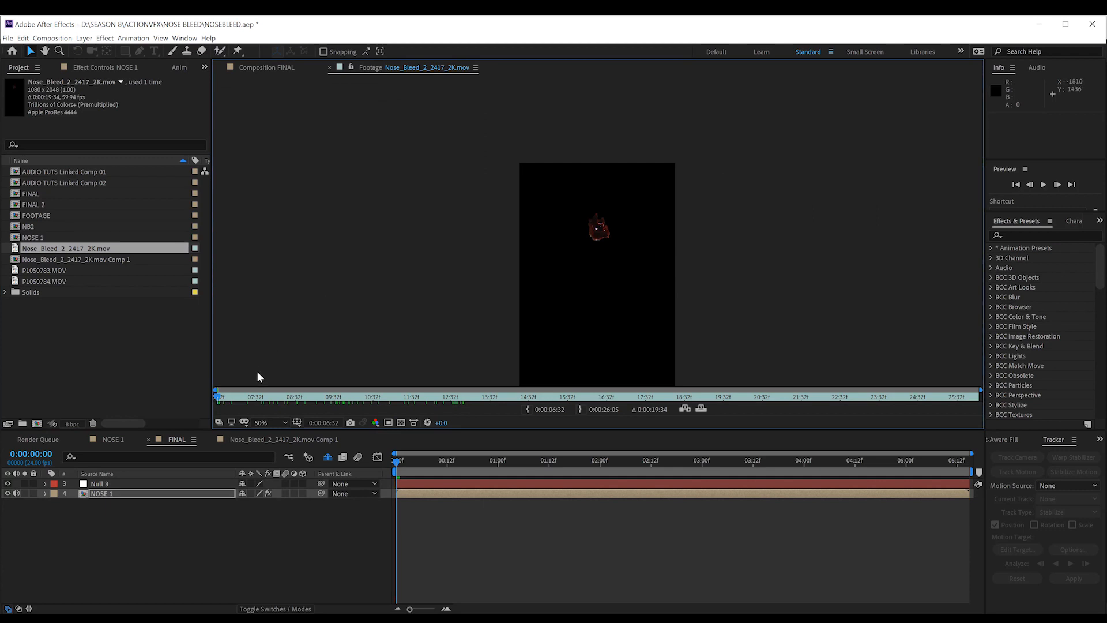
pyautogui.moveTo(219, 402); pyautogui.dragTo(405, 402)
pyautogui.moveTo(52, 252); pyautogui.dragTo(104, 485)
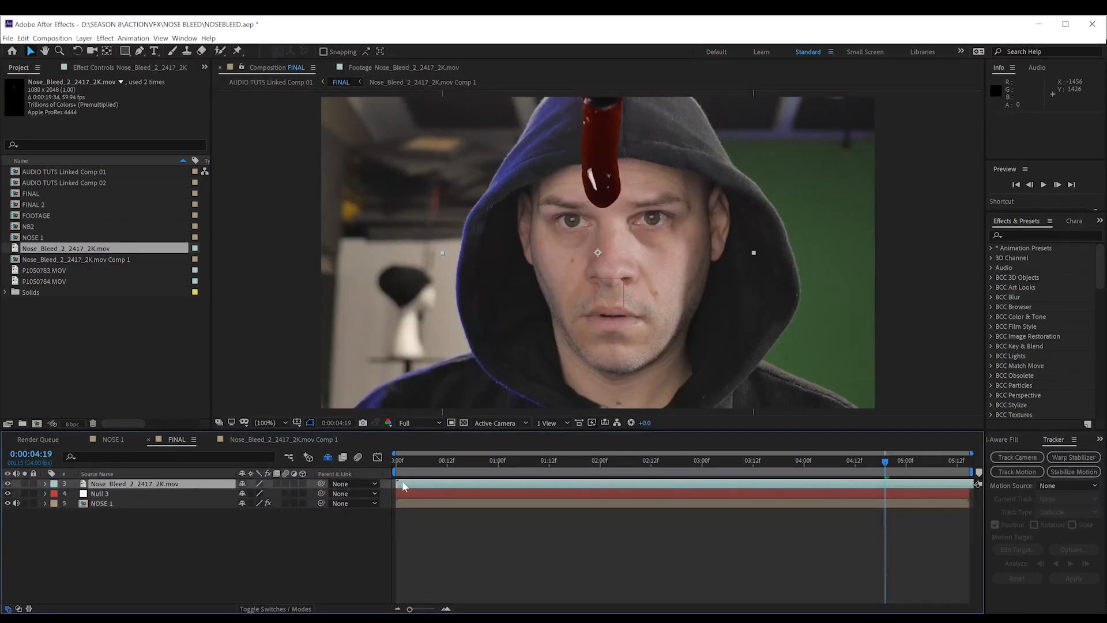
# Step: At 0:00:01:22, move the blood clip down over the face to position about 994, 1042
pyautogui.click(591, 462)
pyautogui.press(',')
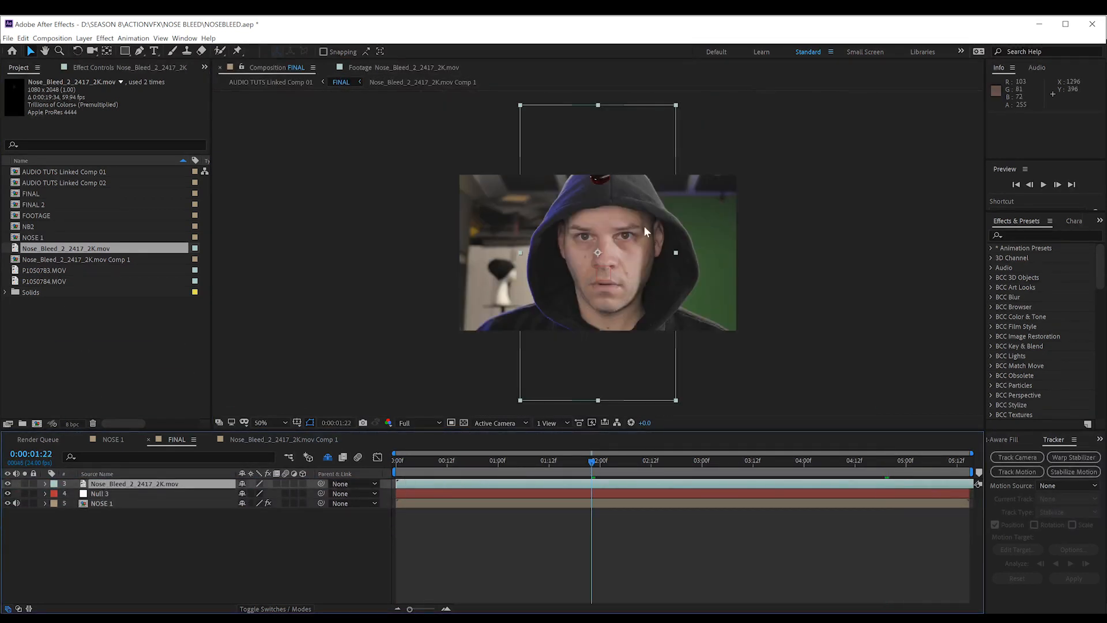
pyautogui.moveTo(597, 178); pyautogui.dragTo(601, 250)
# Step: With the playhead at 0:00:02:23, scale the blood clip to 18%
pyautogui.click(698, 461)
pyautogui.press('.')
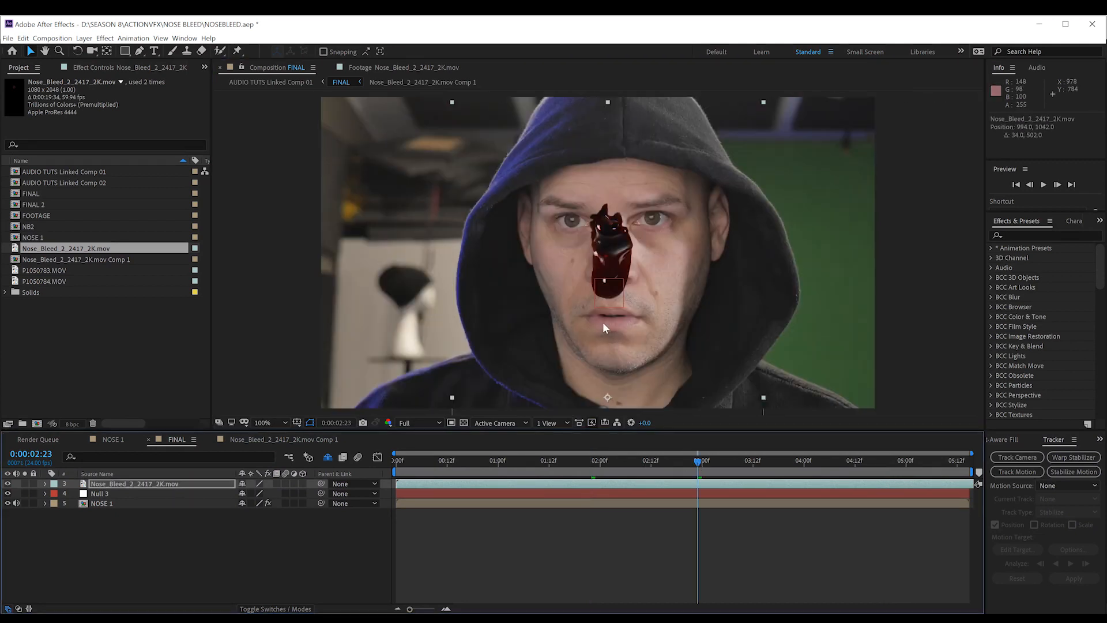
pyautogui.press('s')
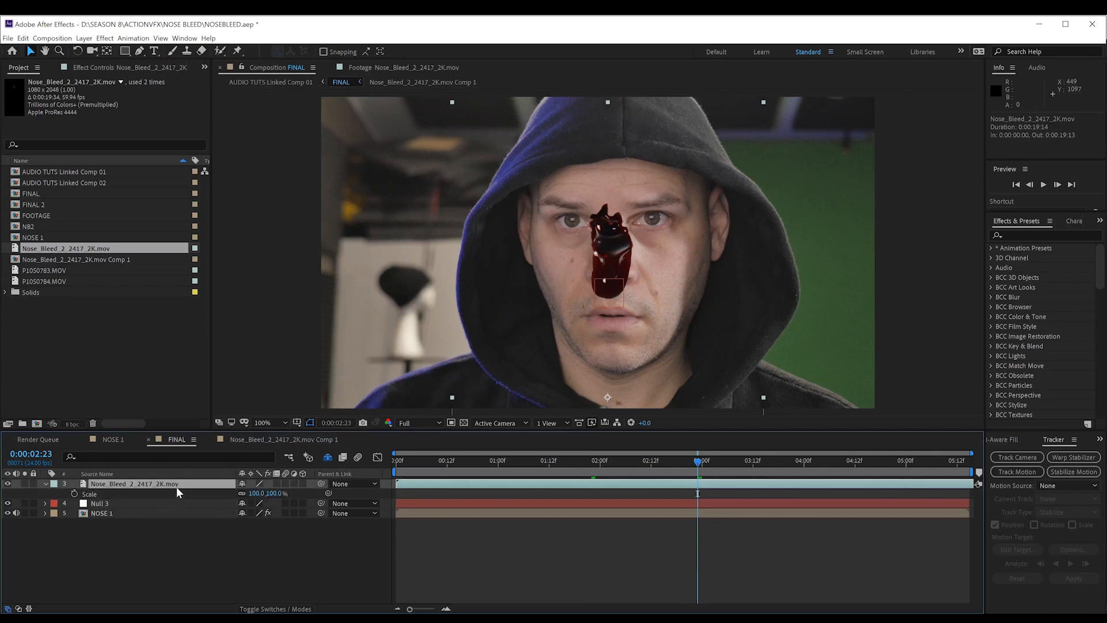
pyautogui.click(275, 494)
pyautogui.write('18')
pyautogui.press('Return')
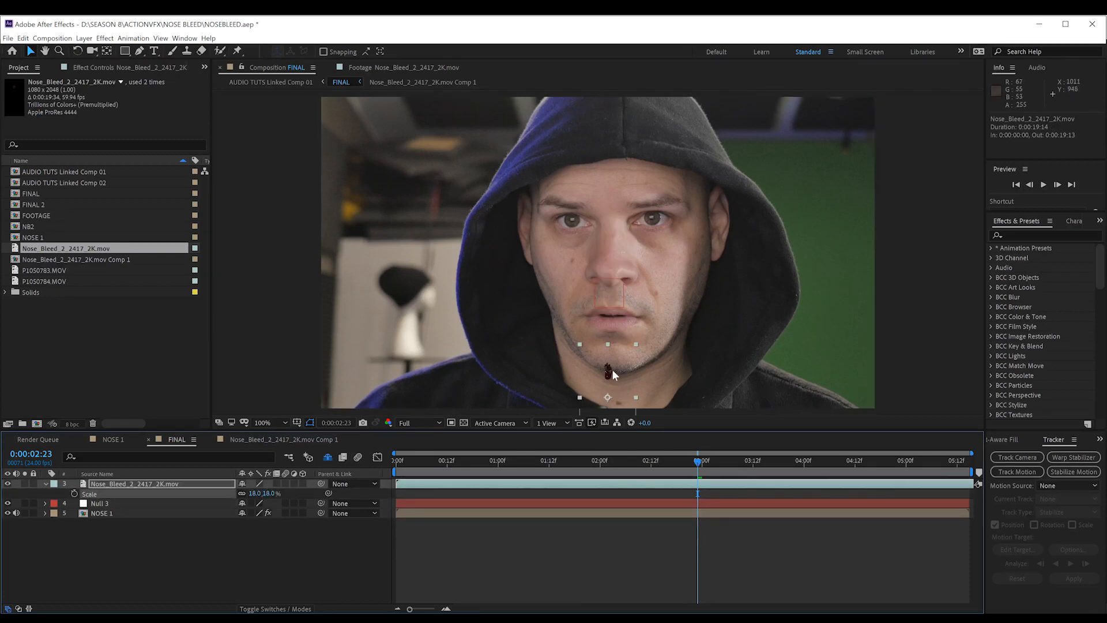
# Step: Position the blood clip over the tracked nostril at about 949, 708 and return the playhead to the first frame
pyautogui.moveTo(612, 374); pyautogui.dragTo(594, 275)
pyautogui.press('.')
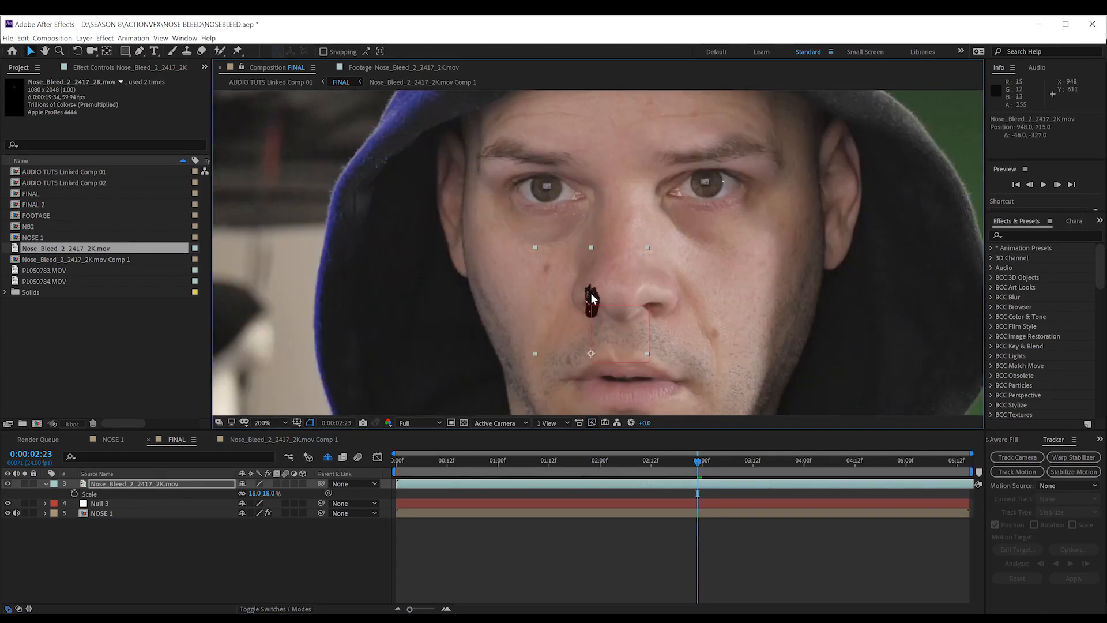
pyautogui.moveTo(592, 299); pyautogui.dragTo(592, 295)
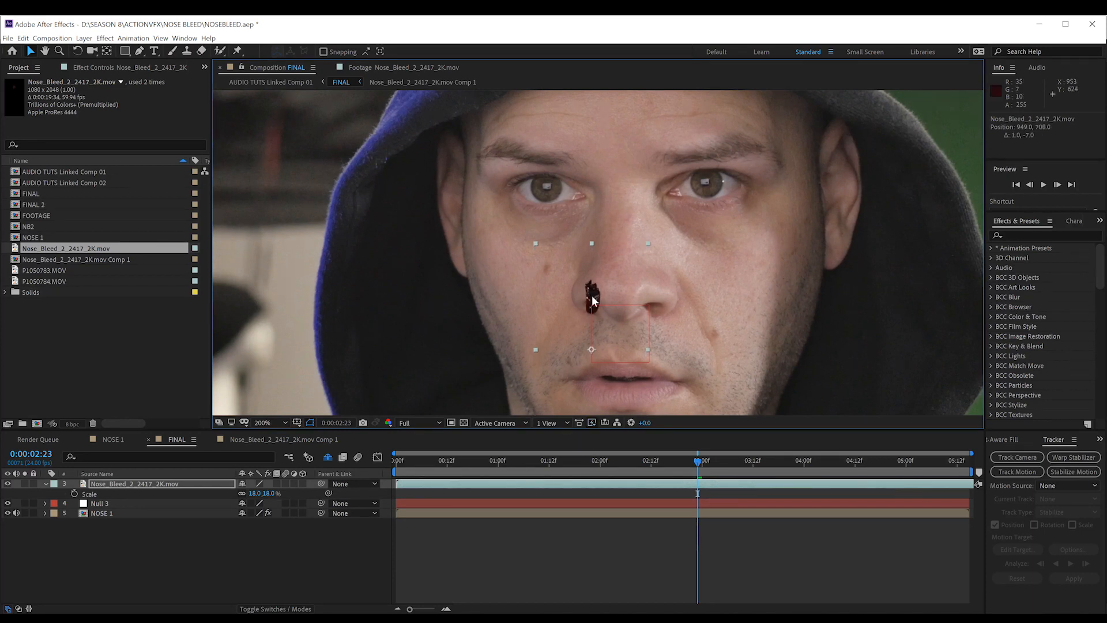
pyautogui.click(396, 463)
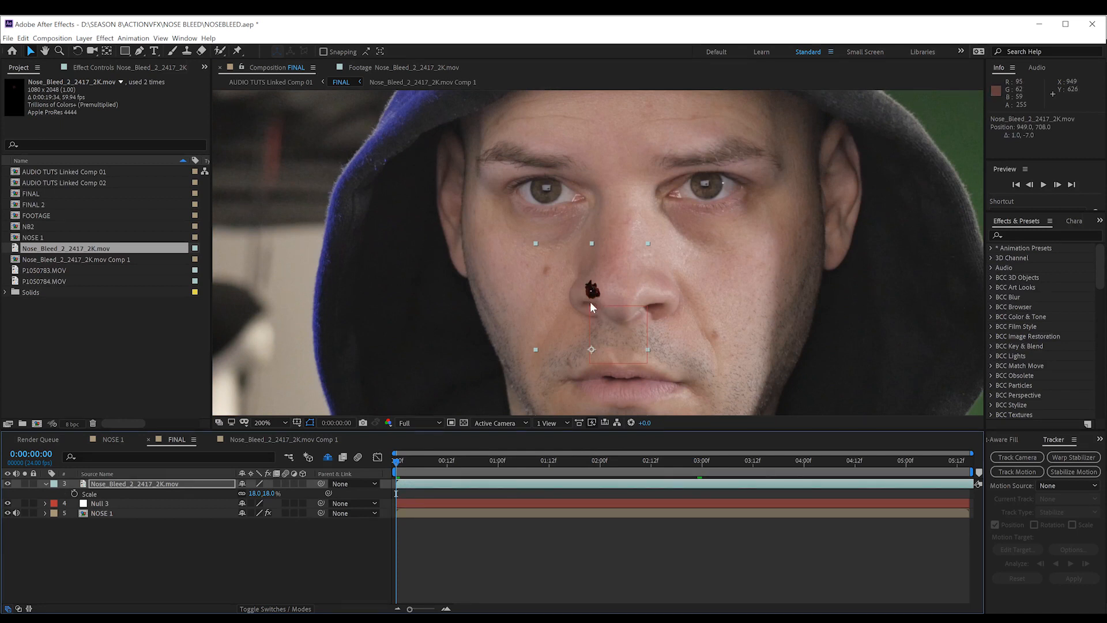
# Step: Nudge the blood clip slightly and start a Pen mask on it, placing closely spaced points along the upper rim of the nostril opening
pyautogui.moveTo(591, 290); pyautogui.dragTo(590, 290)
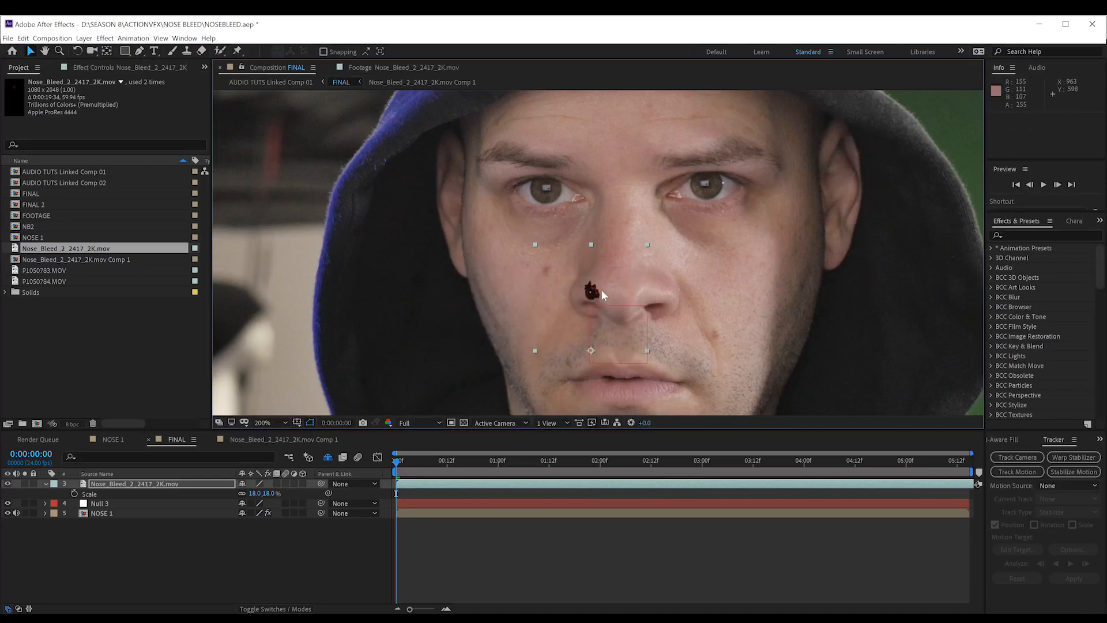
pyautogui.click(126, 484)
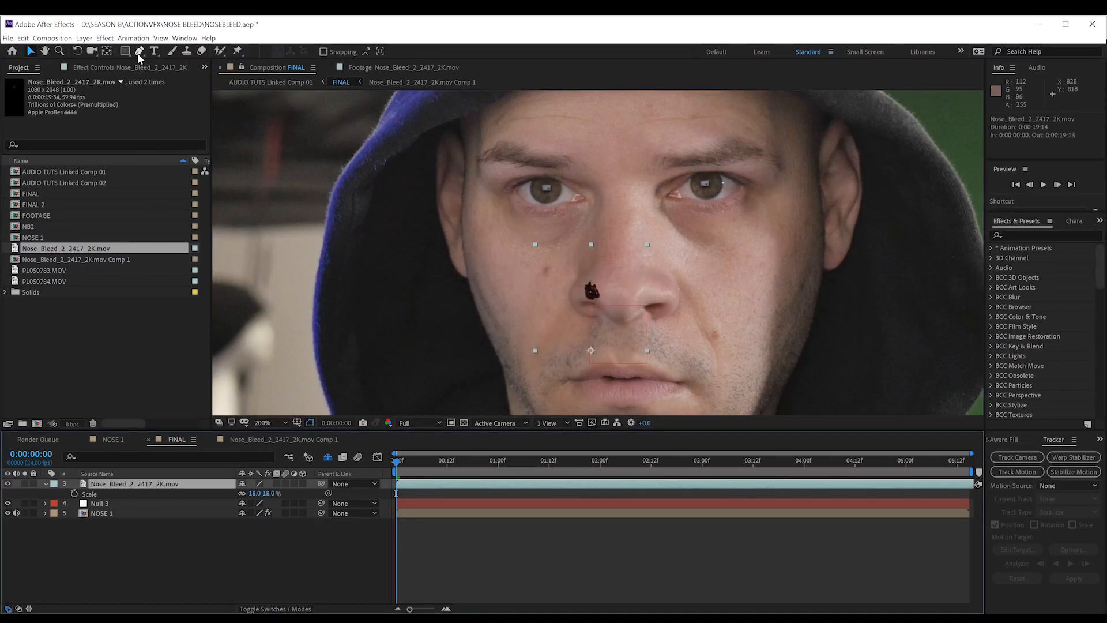
pyautogui.click(59, 51)
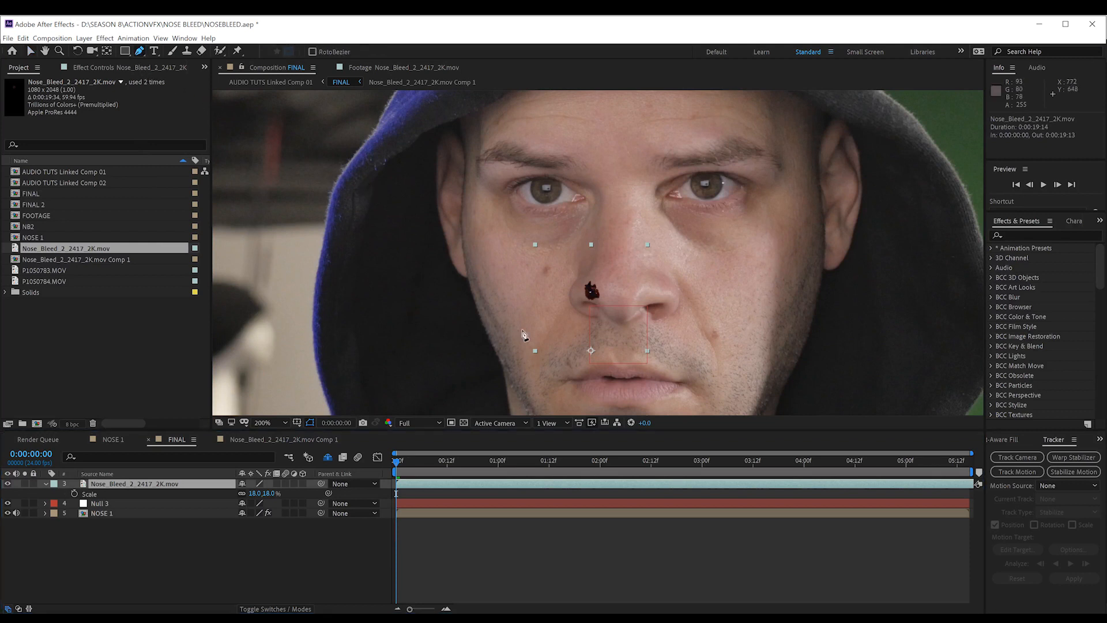
pyautogui.click(602, 308)
pyautogui.click(610, 266)
pyautogui.click(611, 266)
pyautogui.press('g')
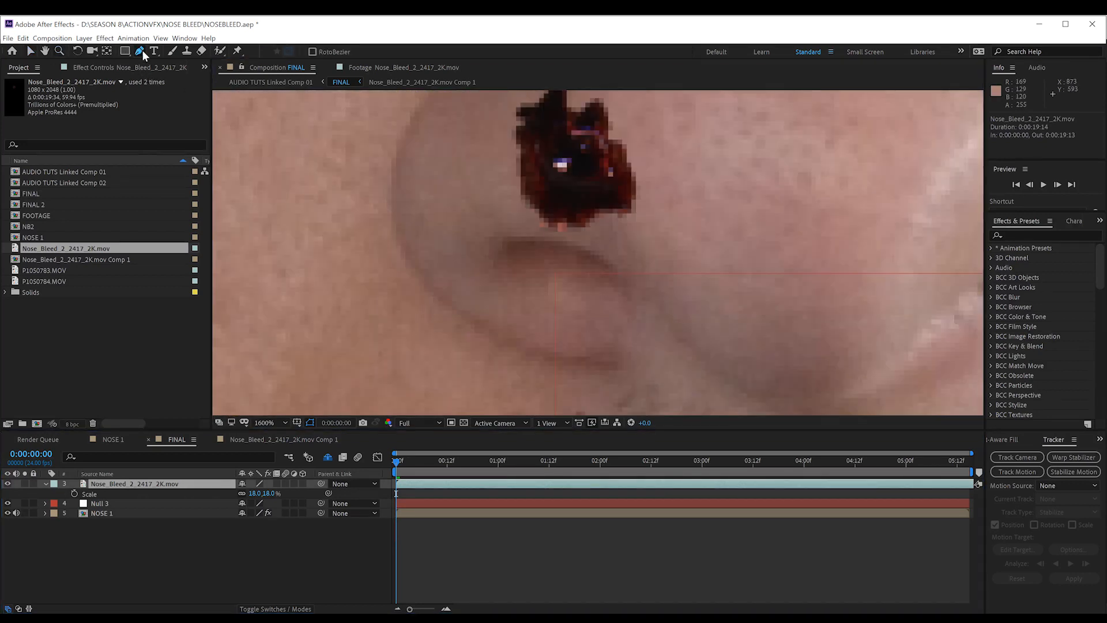
pyautogui.click(494, 248)
pyautogui.click(507, 244)
pyautogui.click(520, 242)
pyautogui.click(534, 242)
pyautogui.click(557, 245)
pyautogui.click(576, 250)
pyautogui.click(608, 263)
pyautogui.scroll(-2, 611, 268)
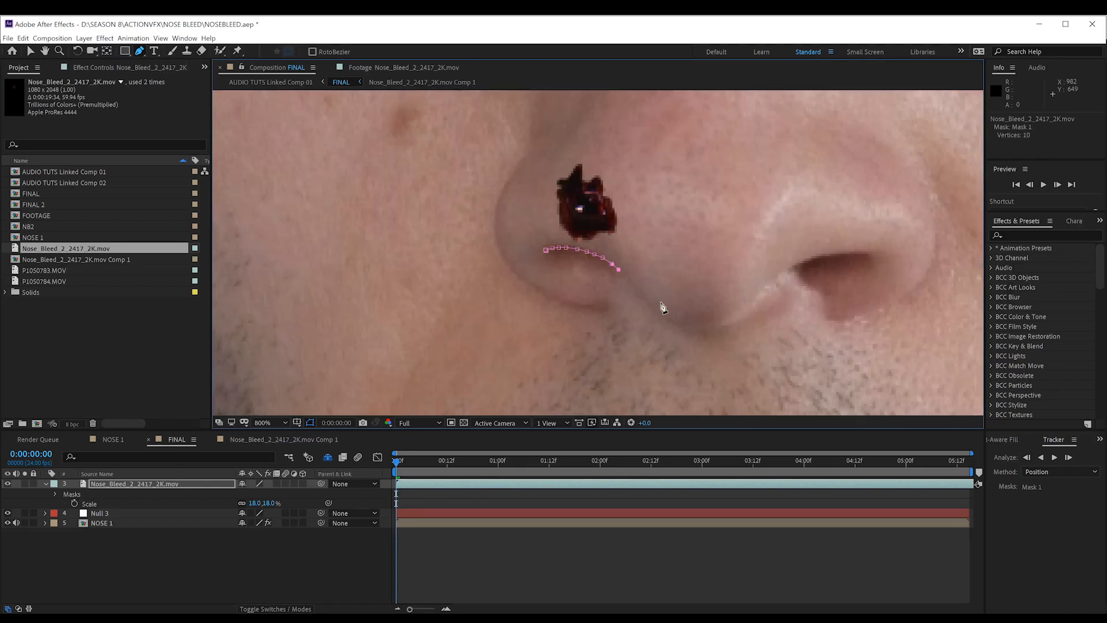
# Step: Continue the mask path loosely around the blood above the nostril and close it at the starting point
pyautogui.click(623, 269)
pyautogui.click(647, 260)
pyautogui.click(640, 192)
pyautogui.click(584, 183)
pyautogui.click(552, 192)
pyautogui.click(534, 216)
pyautogui.click(540, 246)
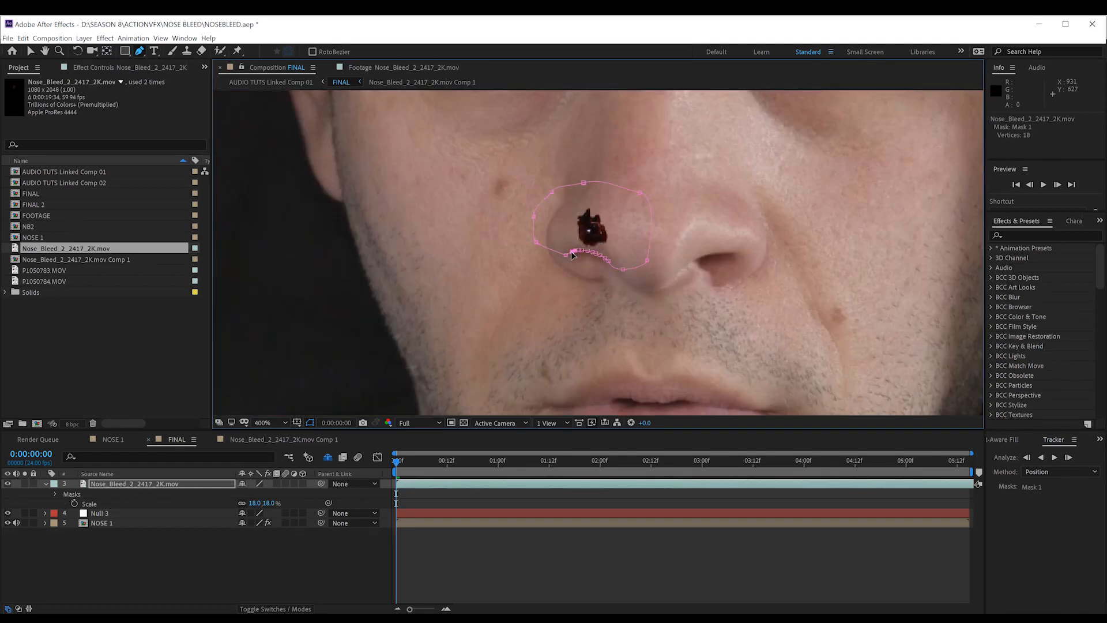
# Step: Set Mask 1 on the blood clip to Subtract and its feather to 8 pixels
pyautogui.click(200, 488)
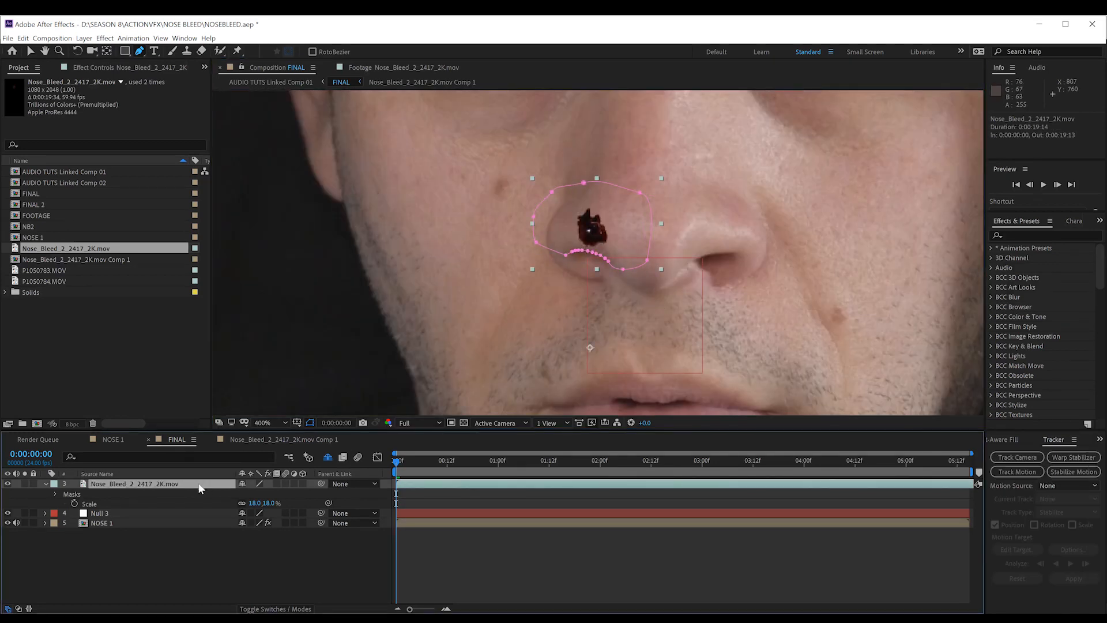
pyautogui.press('m')
pyautogui.click(254, 495)
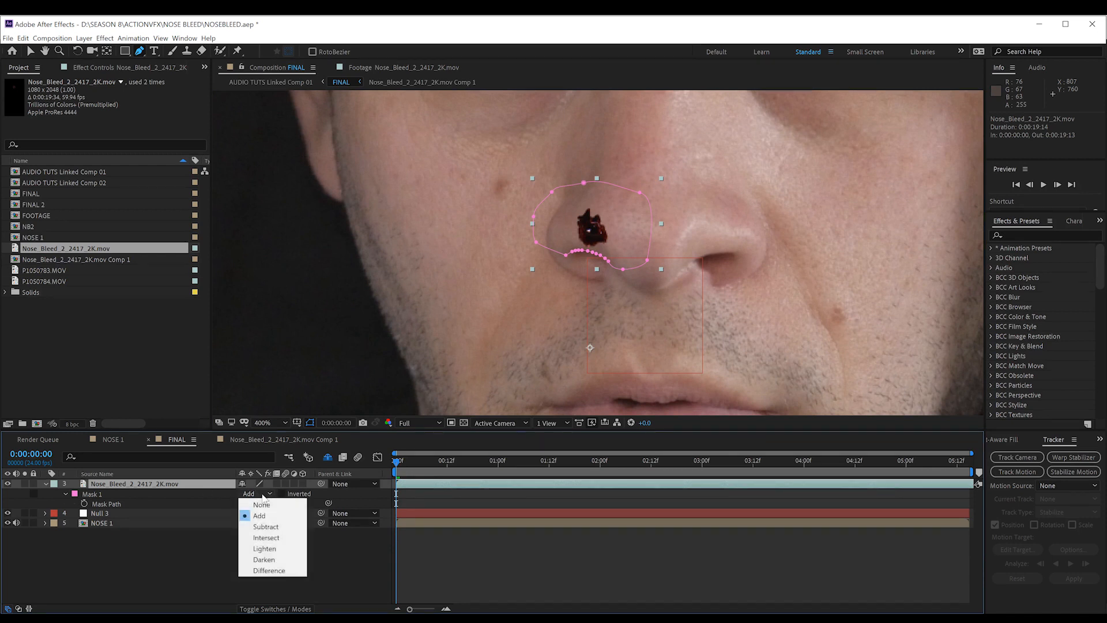
pyautogui.click(265, 526)
pyautogui.hotkey('alt', '/')
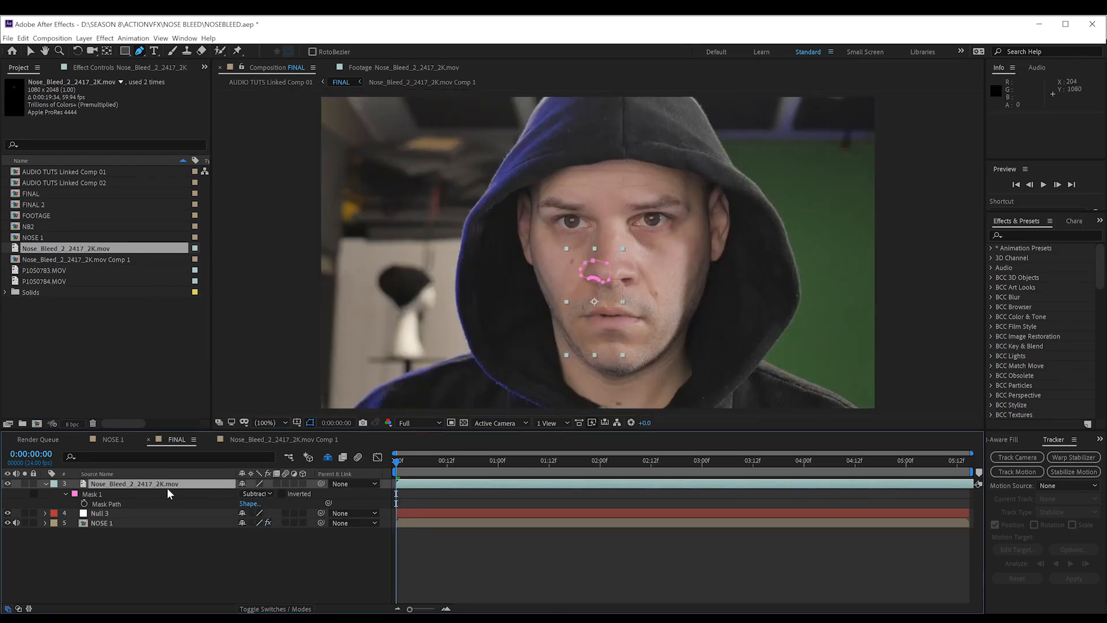
pyautogui.click(163, 487)
pyautogui.press('f')
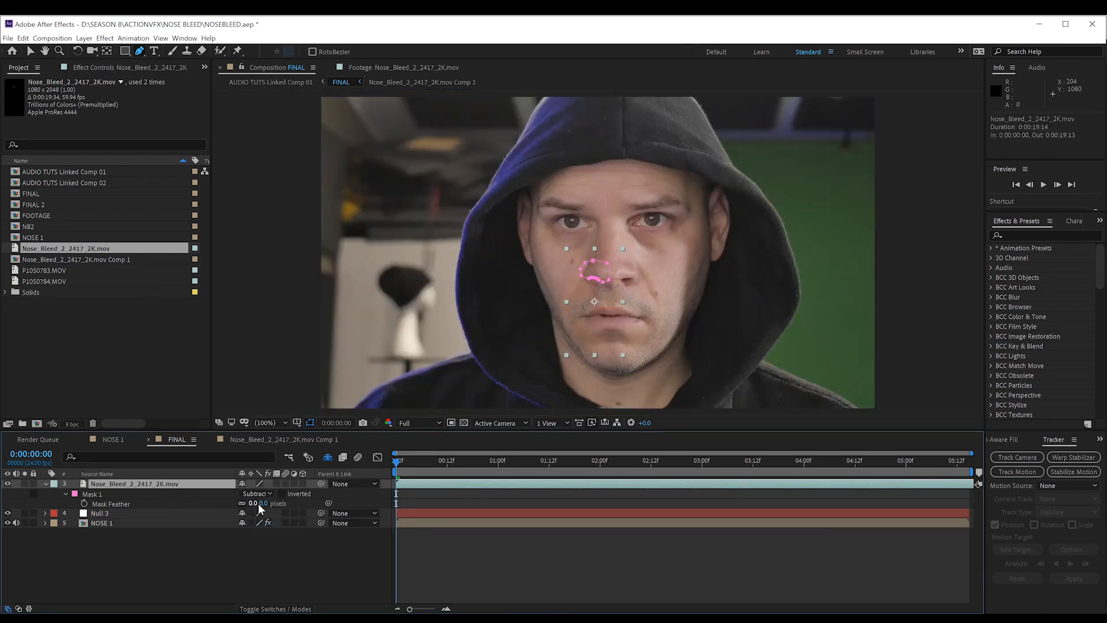
pyautogui.moveTo(262, 506); pyautogui.dragTo(264, 507)
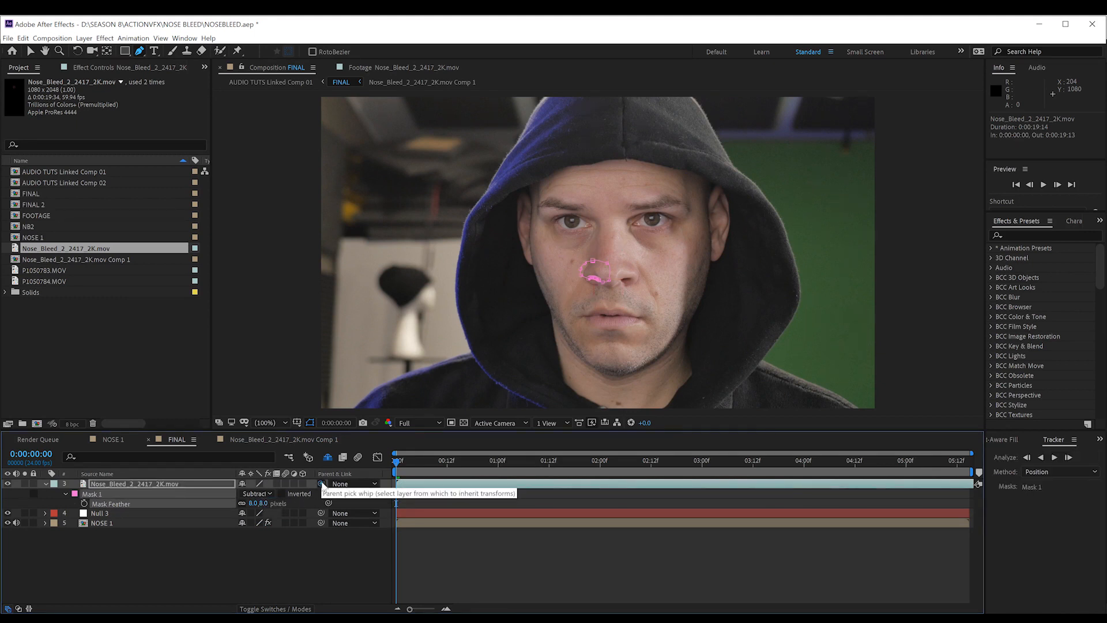
# Step: Parent the blood clip to Null 3 and preview the composition to check that the blood follows the nostril
pyautogui.moveTo(321, 483); pyautogui.dragTo(102, 511)
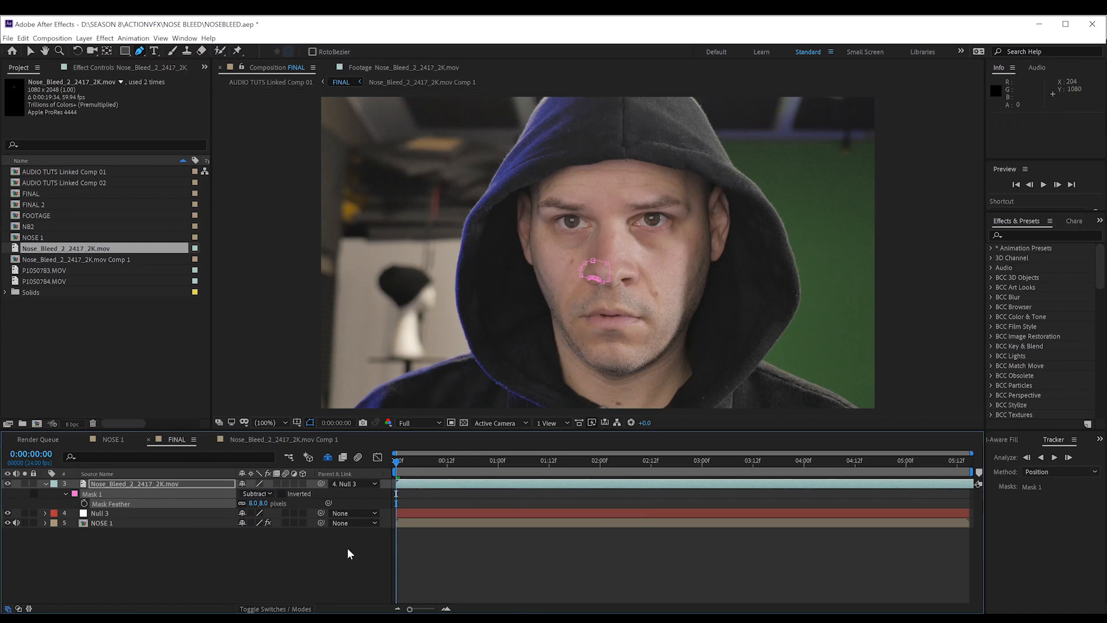
pyautogui.click(506, 567)
pyautogui.press('space')
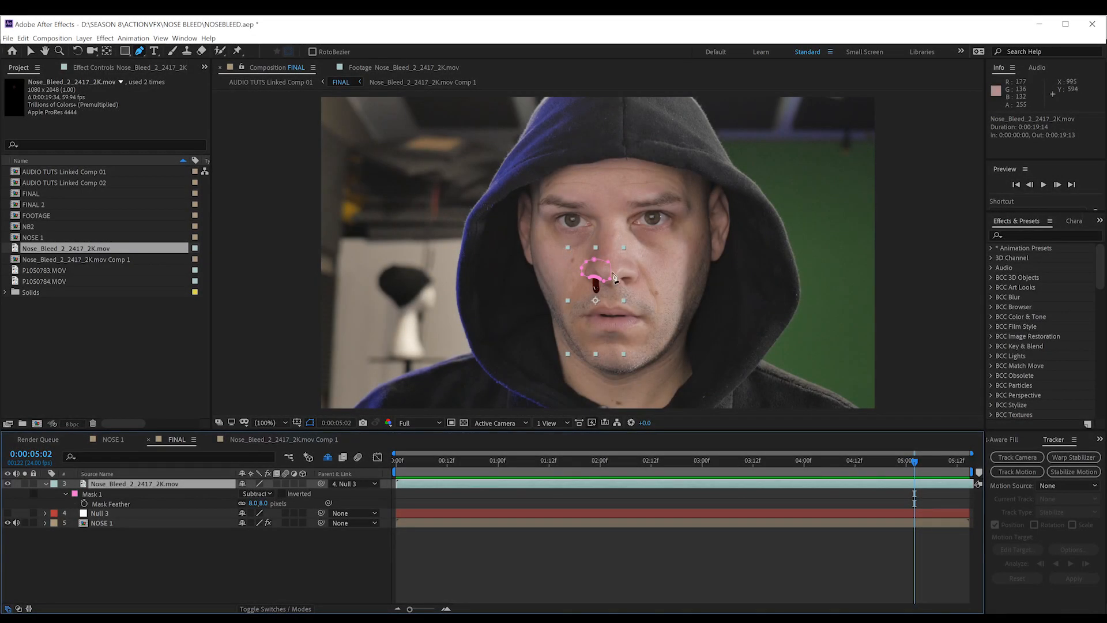
# Step: Set the blood clip's opacity to 85% so it blends with the skin
pyautogui.press('.')
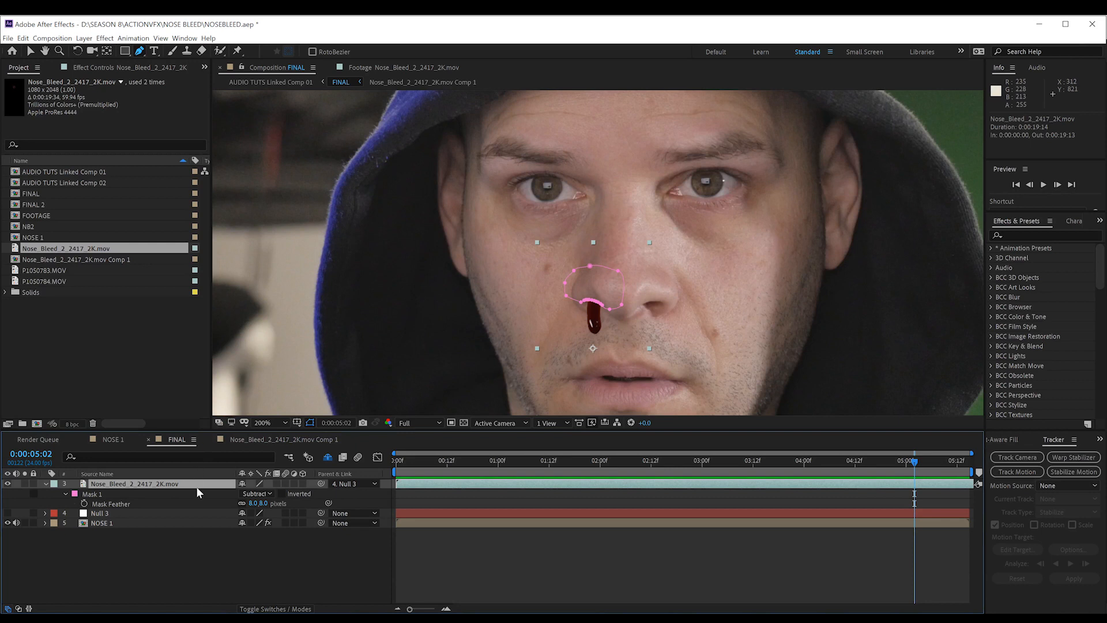
pyautogui.press('t')
pyautogui.click(244, 494)
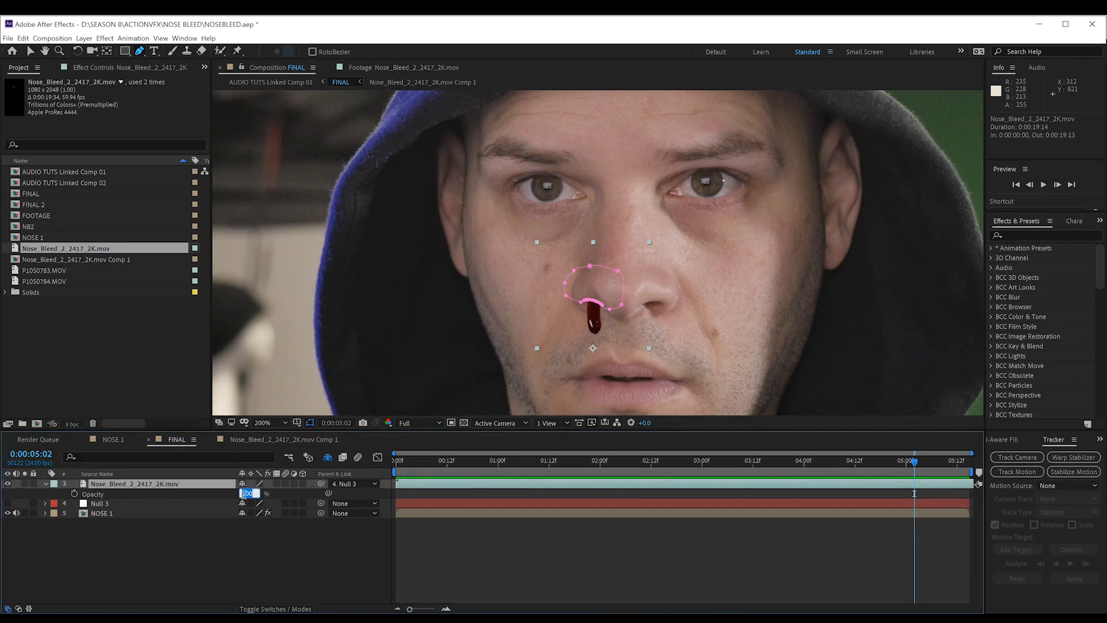
pyautogui.write('85')
pyautogui.press('Return')
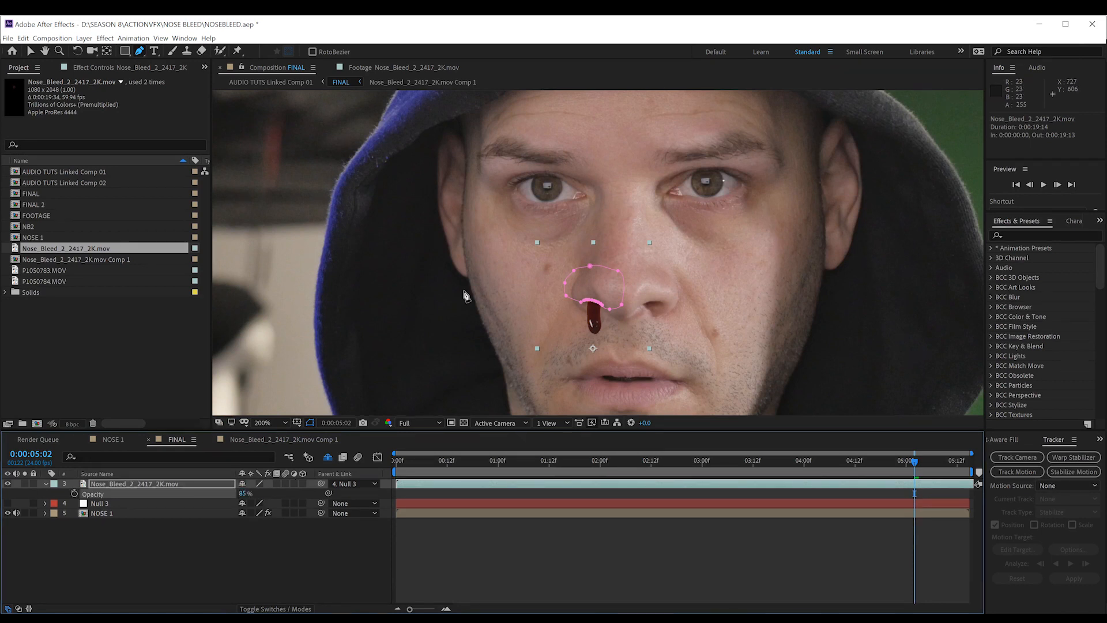
# Step: Apply the Liquify effect to the blood clip and warp the edge of the blood trail under the nostril into a less regular shape
pyautogui.click(143, 486)
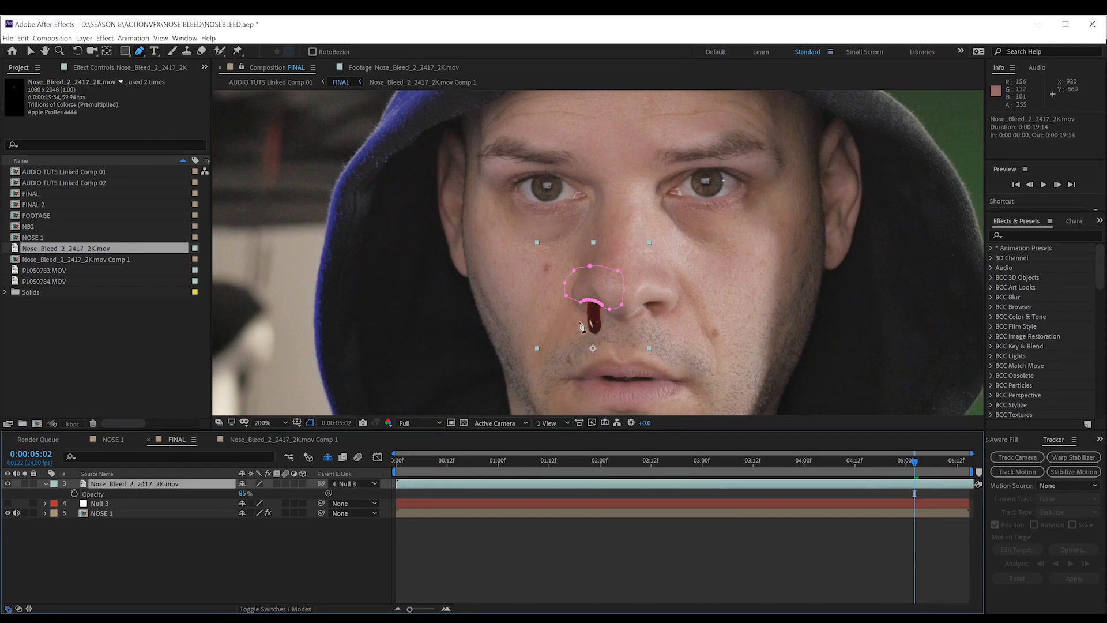
pyautogui.press('v')
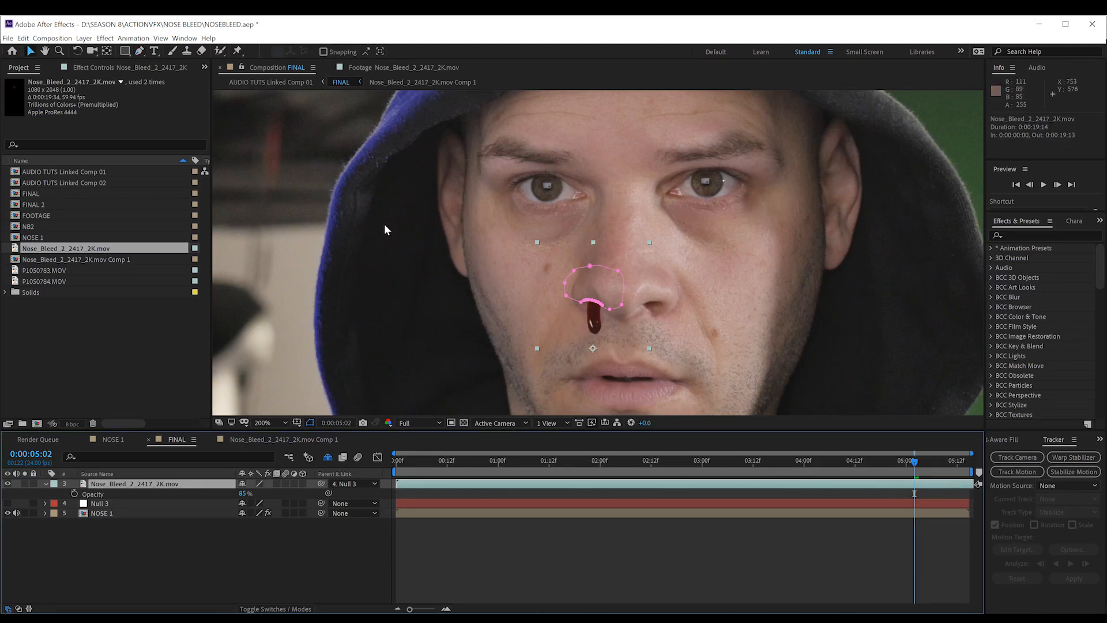
pyautogui.click(106, 39)
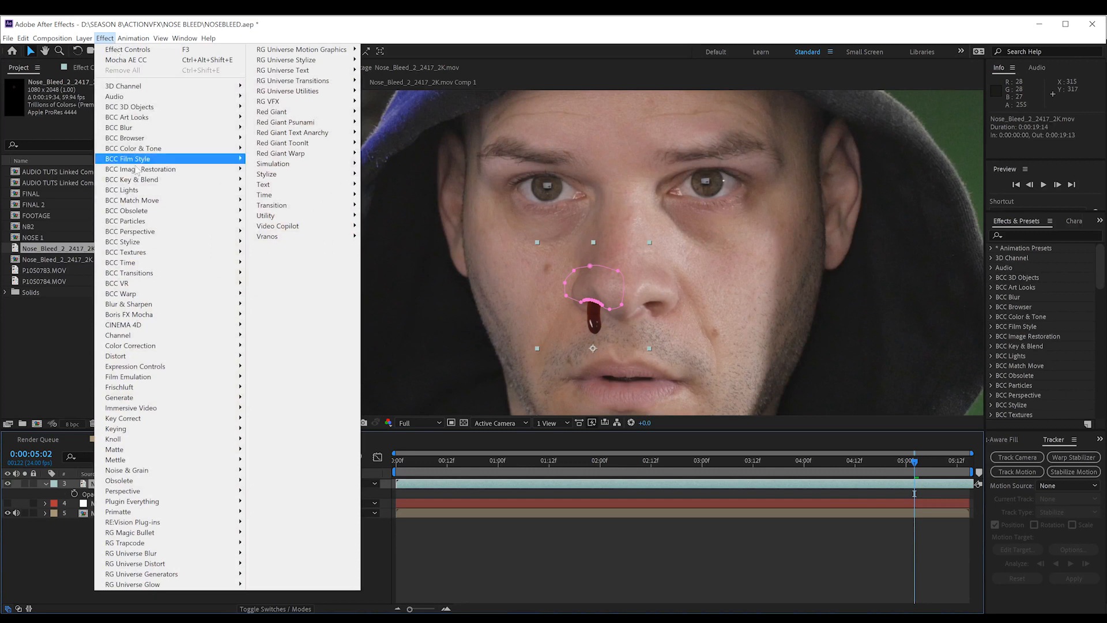
pyautogui.moveTo(156, 359)
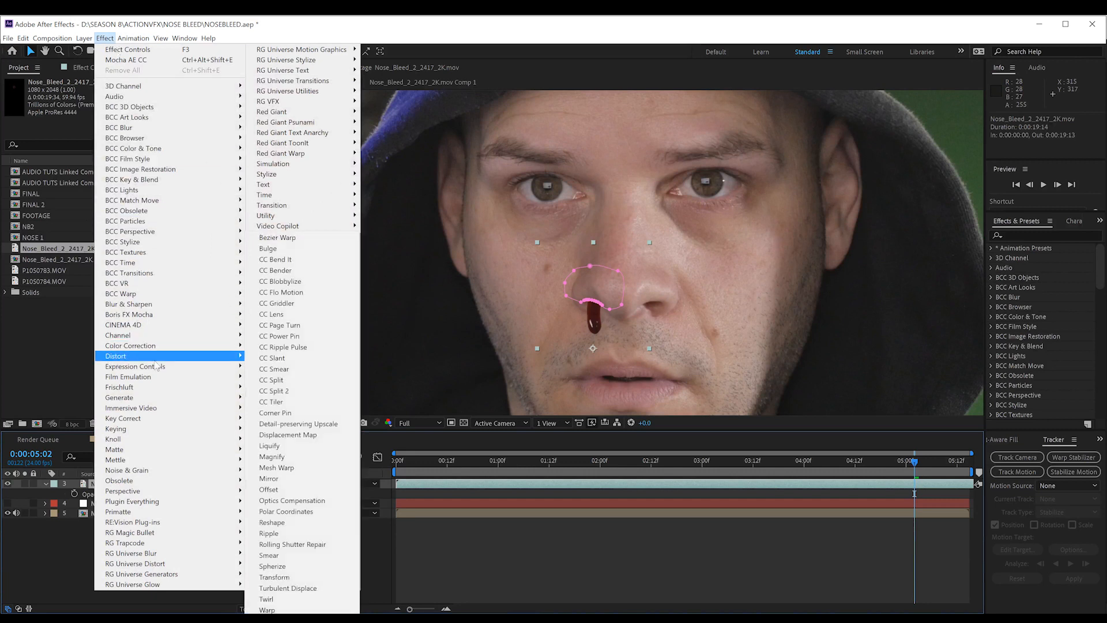
pyautogui.click(288, 446)
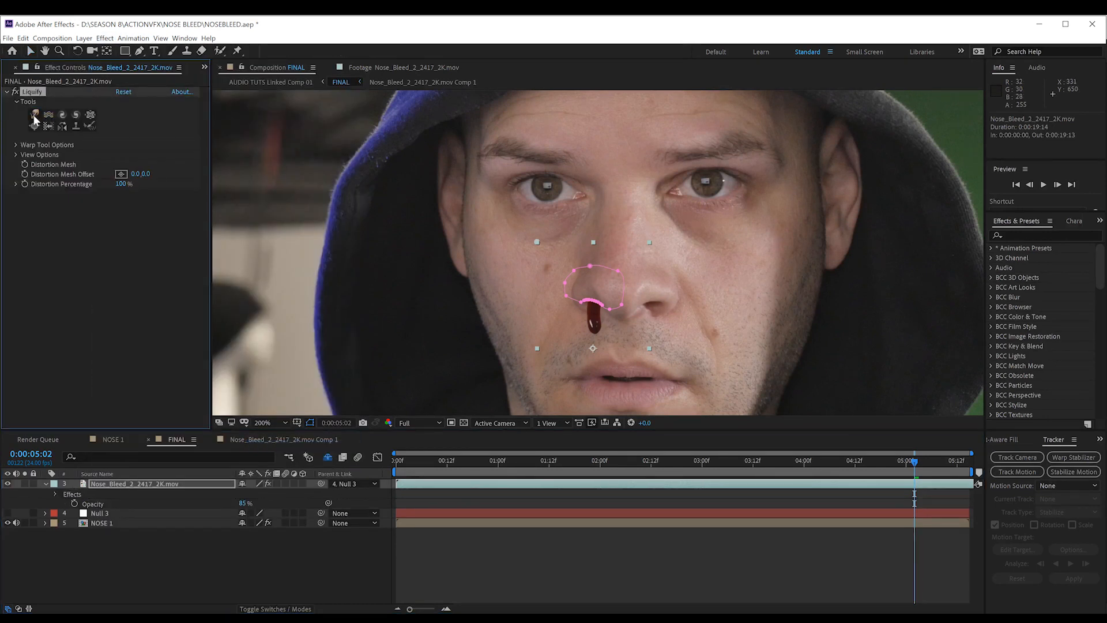
pyautogui.click(16, 145)
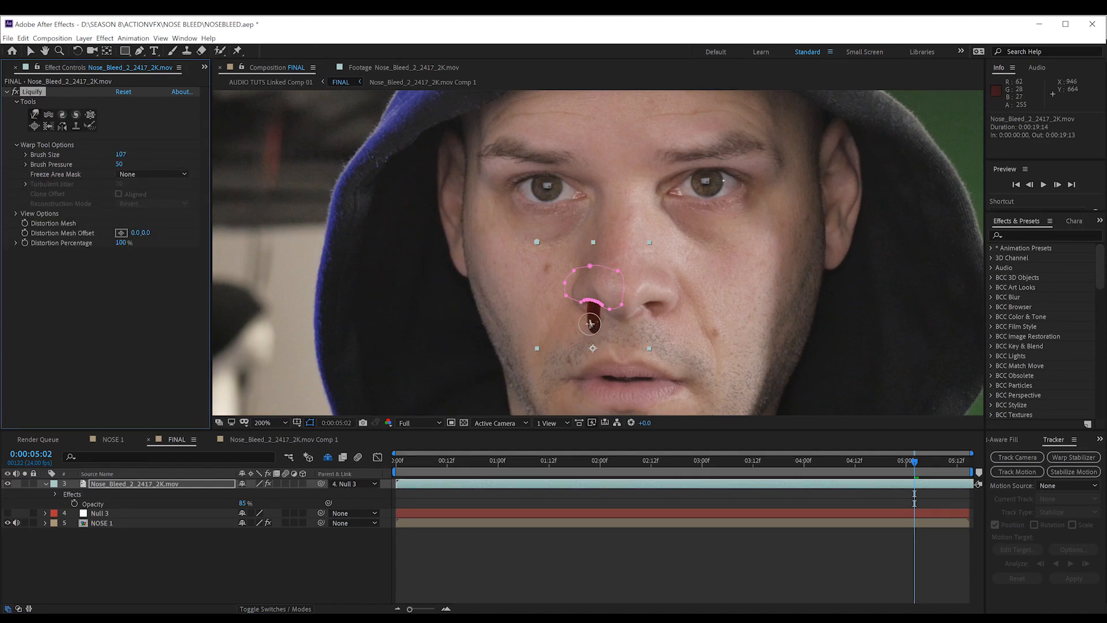
pyautogui.moveTo(590, 323)
pyautogui.mouseDown()
pyautogui.moveTo(587, 312)
pyautogui.moveTo(600, 333)
pyautogui.moveTo(587, 322)
pyautogui.mouseUp()
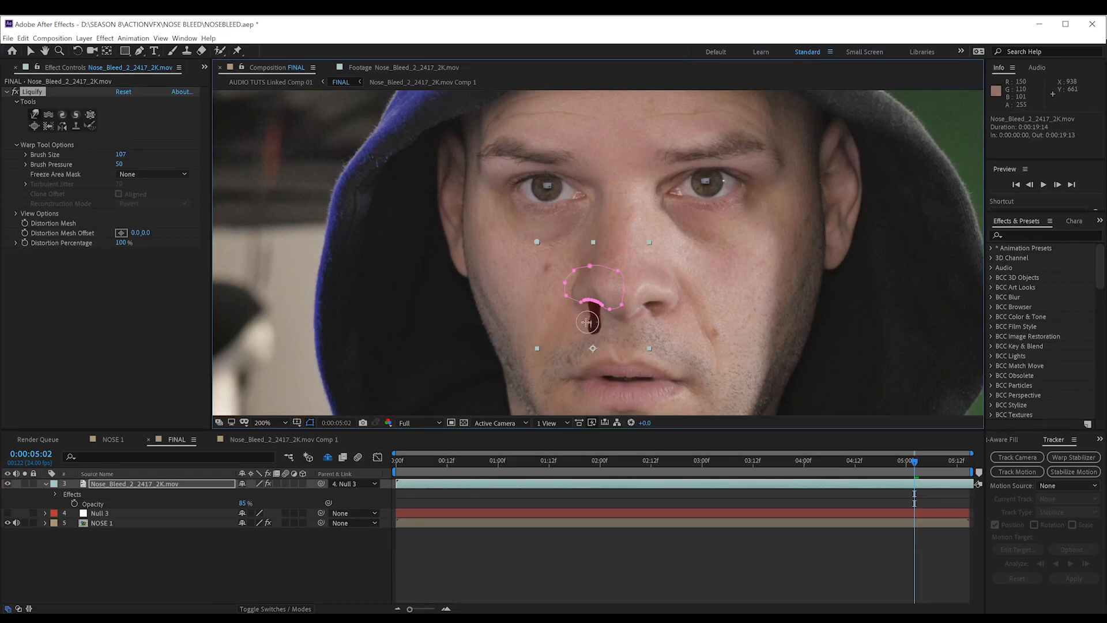
pyautogui.click(17, 96)
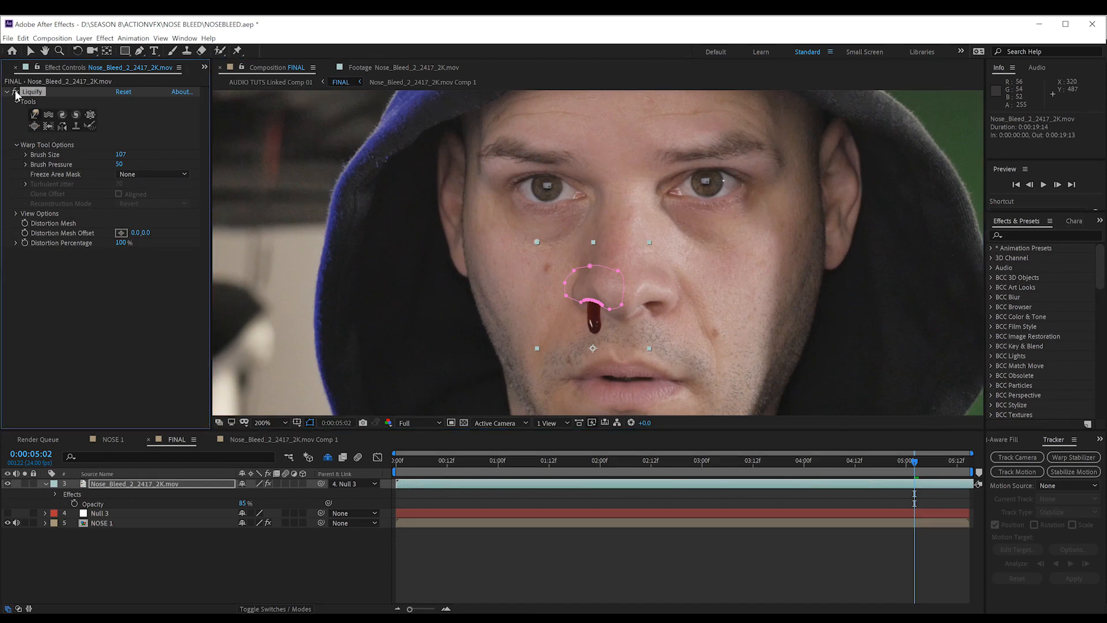
# Step: Apply the Camera Lens Blur effect to the blood clip and deselect the layer to judge the softening
pyautogui.click(153, 477)
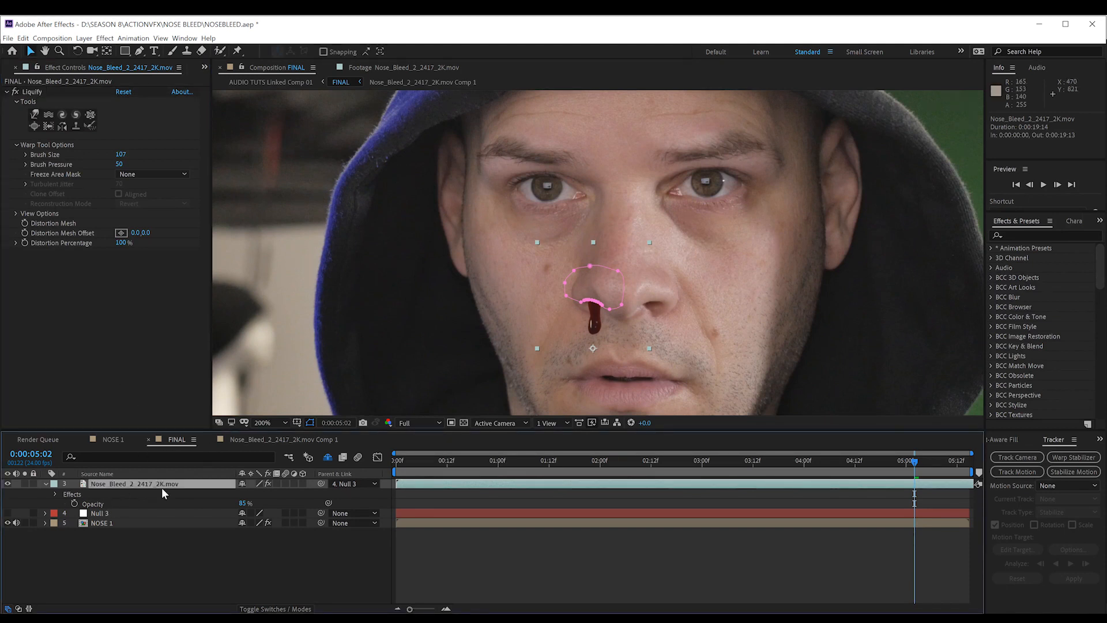
pyautogui.press('s')
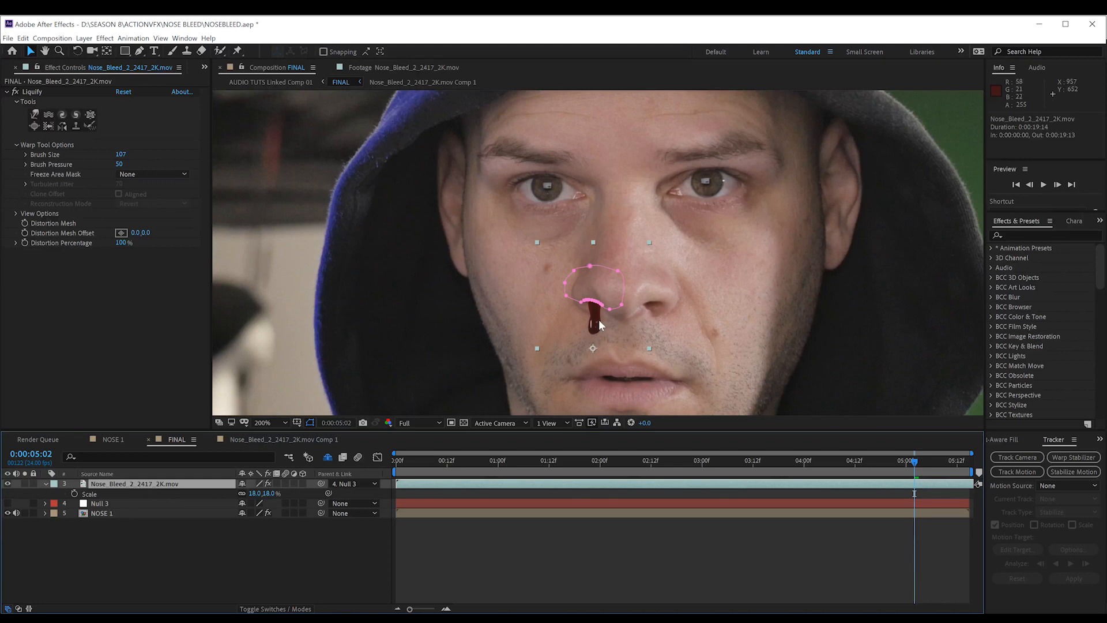
pyautogui.click(105, 38)
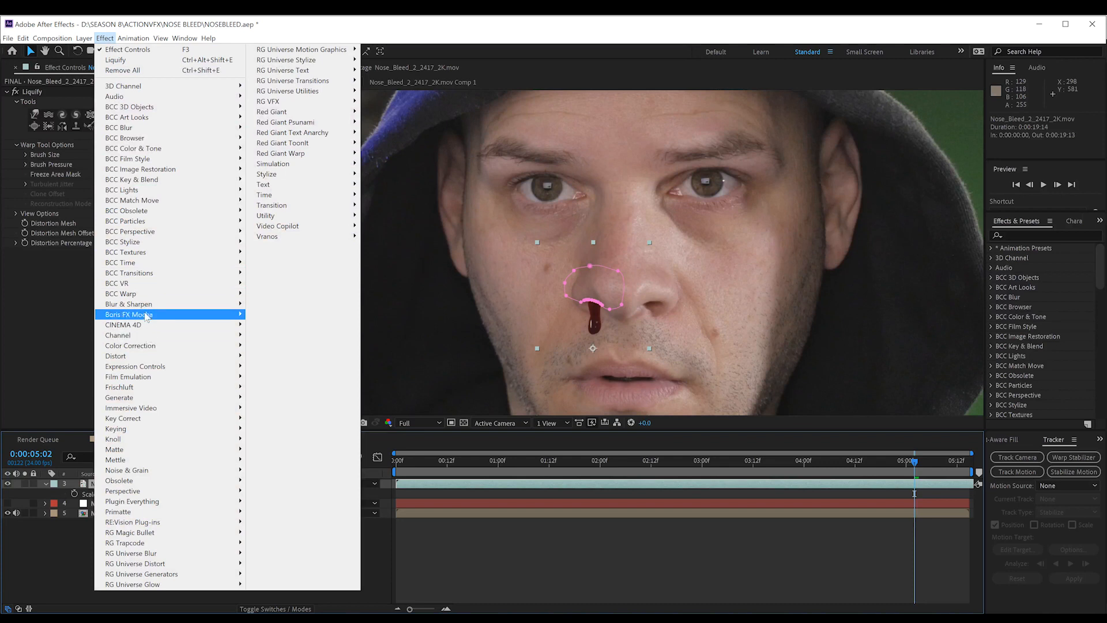
pyautogui.moveTo(173, 304)
pyautogui.click(282, 315)
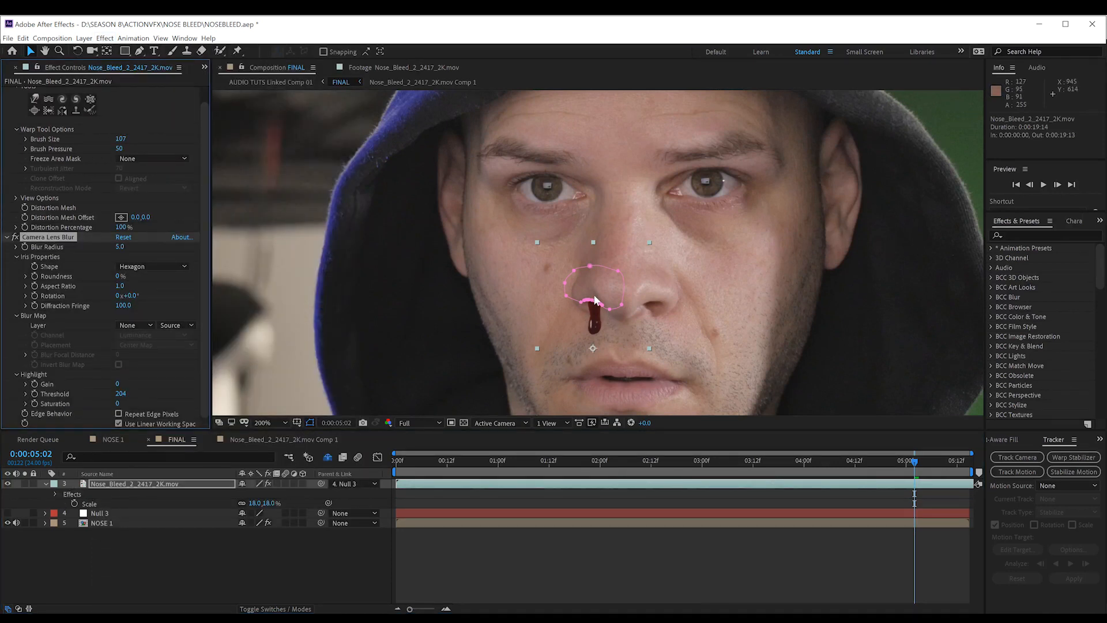
pyautogui.click(520, 496)
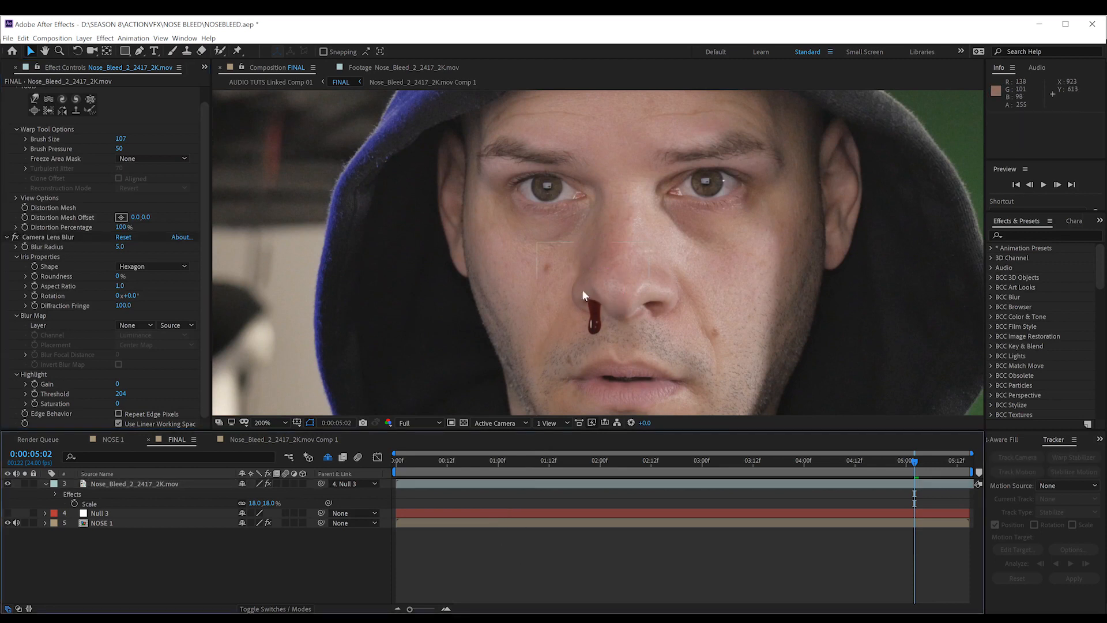
# Step: Add a Drop Shadow effect to the blood clip and set the shadow's opacity to 45%
pyautogui.click(121, 484)
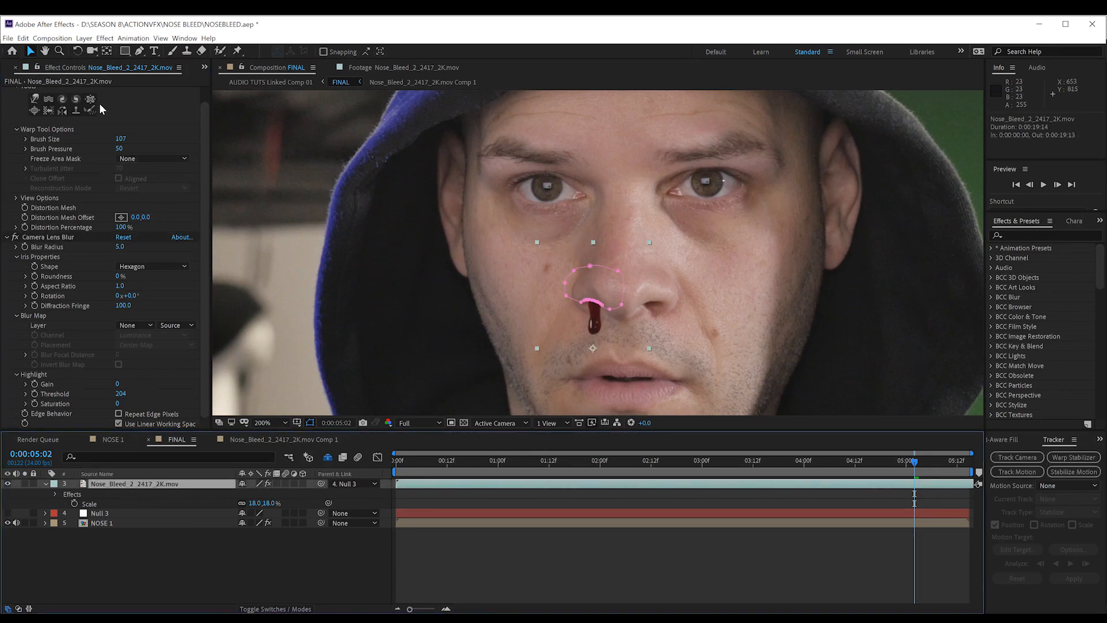
pyautogui.click(106, 39)
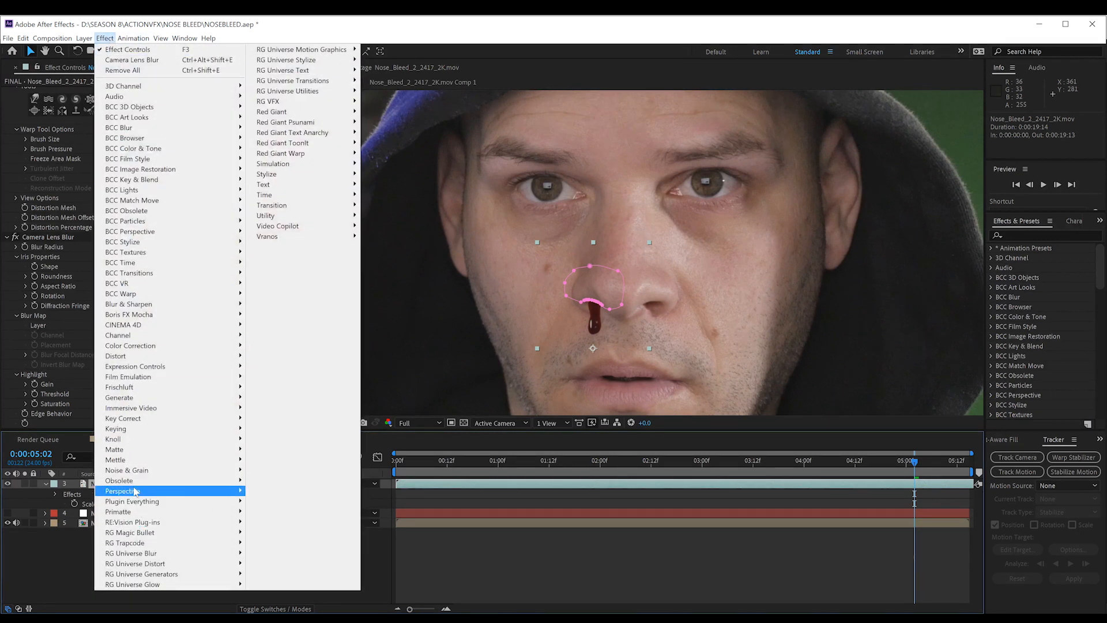
pyautogui.moveTo(176, 492)
pyautogui.click(291, 579)
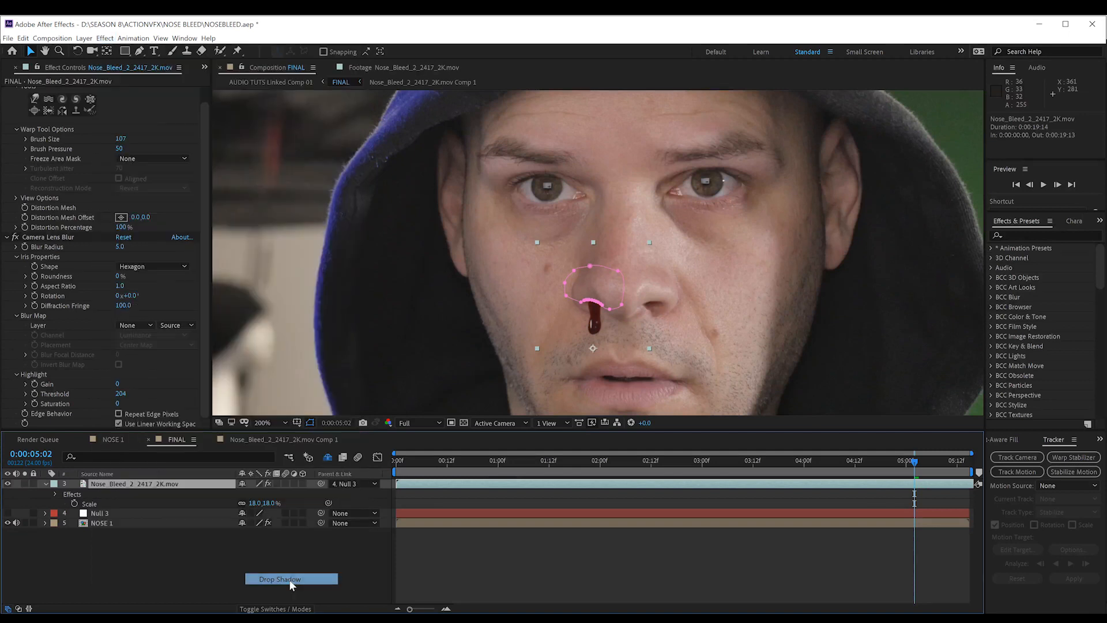
pyautogui.click(122, 362)
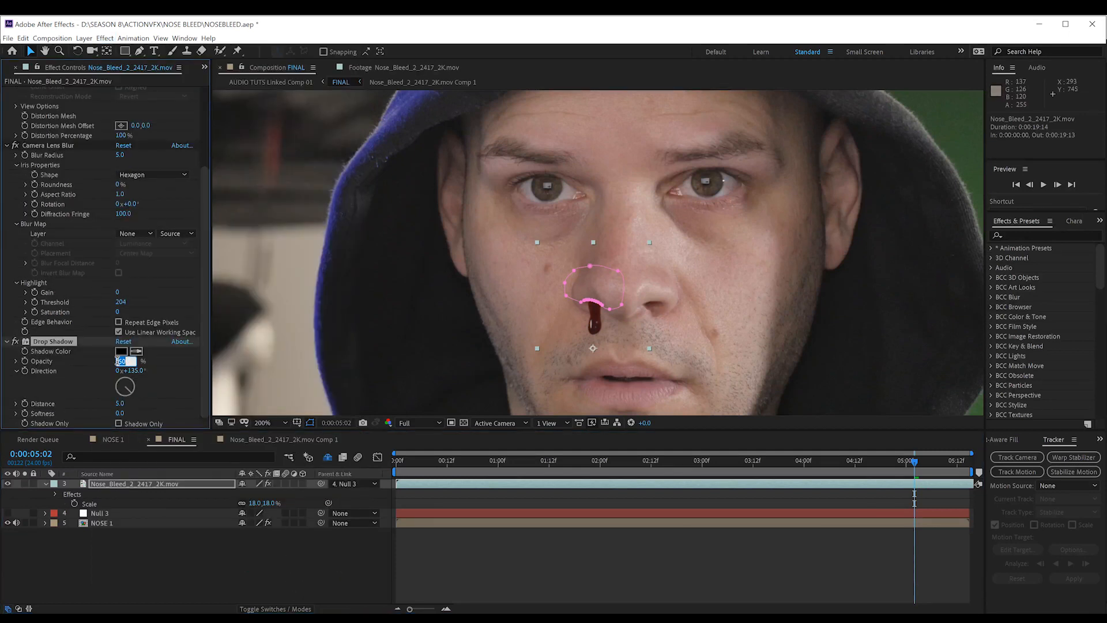
pyautogui.write('45')
pyautogui.press('Return')
# Step: Set the drop shadow's direction to 171°, distance to 16 and softness to 81, and check the result on the full frame
pyautogui.click(119, 403)
pyautogui.write('16')
pyautogui.press('Return')
pyautogui.click(120, 412)
pyautogui.write('81')
pyautogui.press('Return')
pyautogui.click(17, 342)
pyautogui.click(283, 423)
pyautogui.click(275, 230)
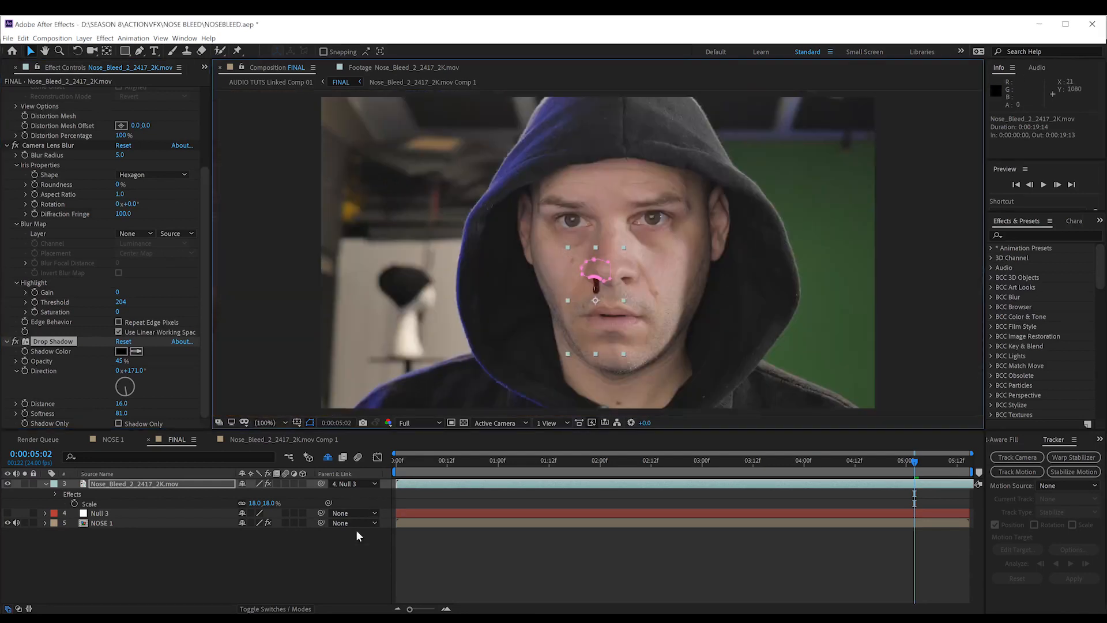
pyautogui.click(349, 573)
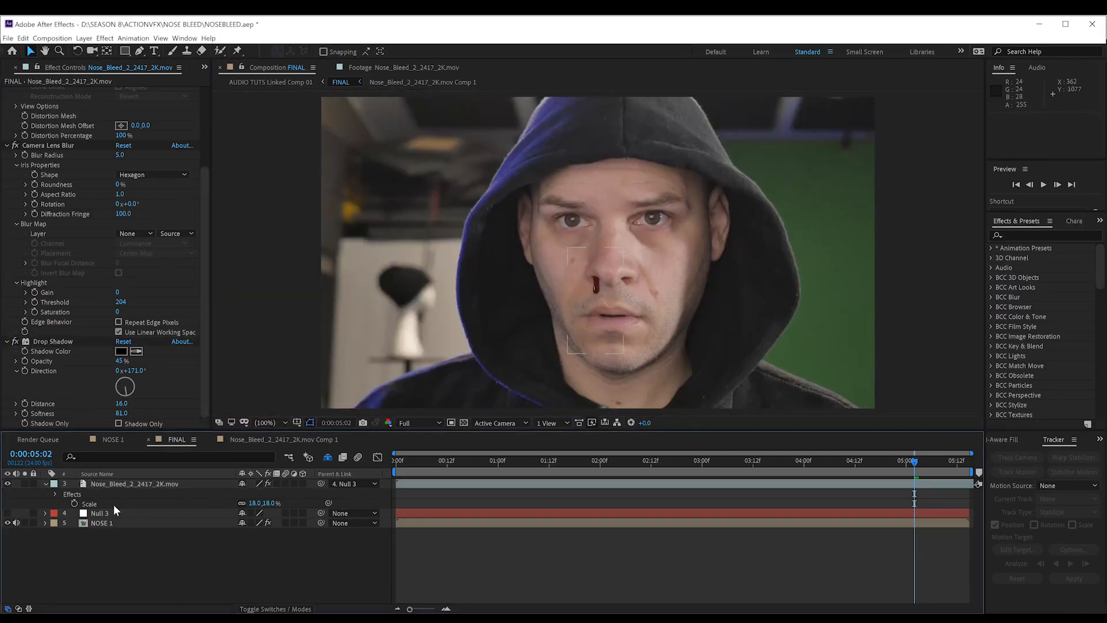
# Step: Apply the Magic Bullet Colorista IV effect to the blood clip
pyautogui.click(18, 345)
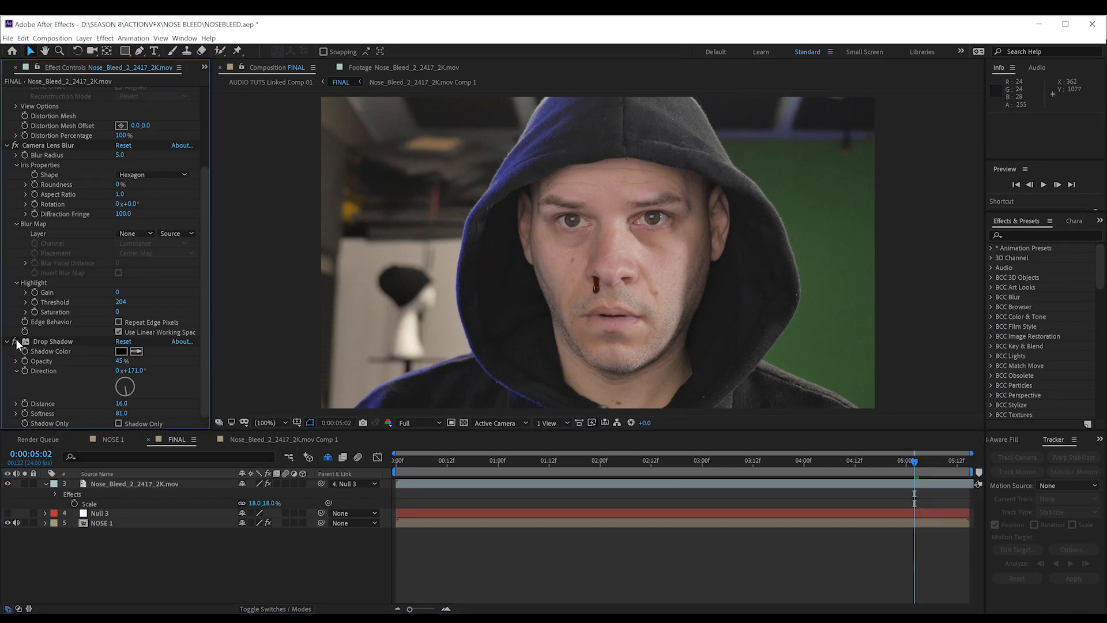
pyautogui.click(114, 484)
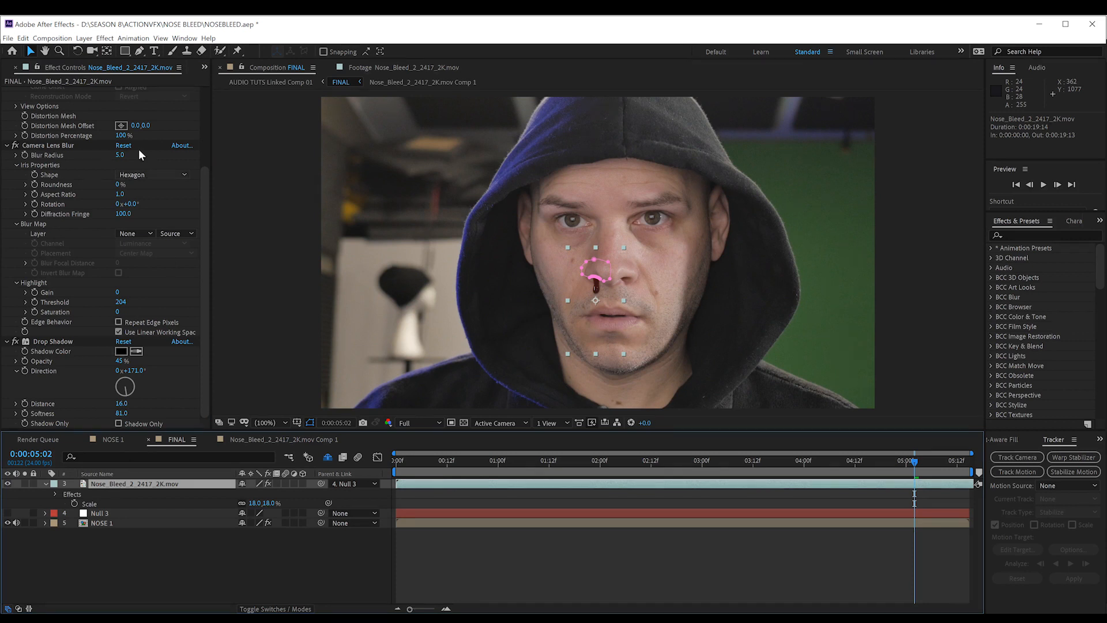
pyautogui.click(105, 39)
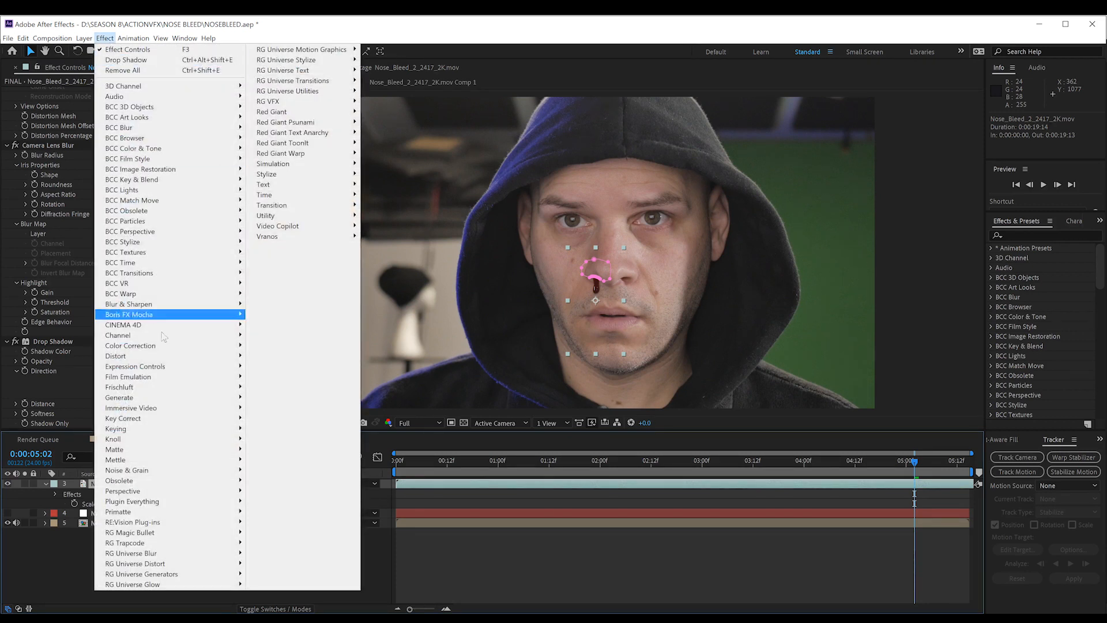
pyautogui.moveTo(164, 534)
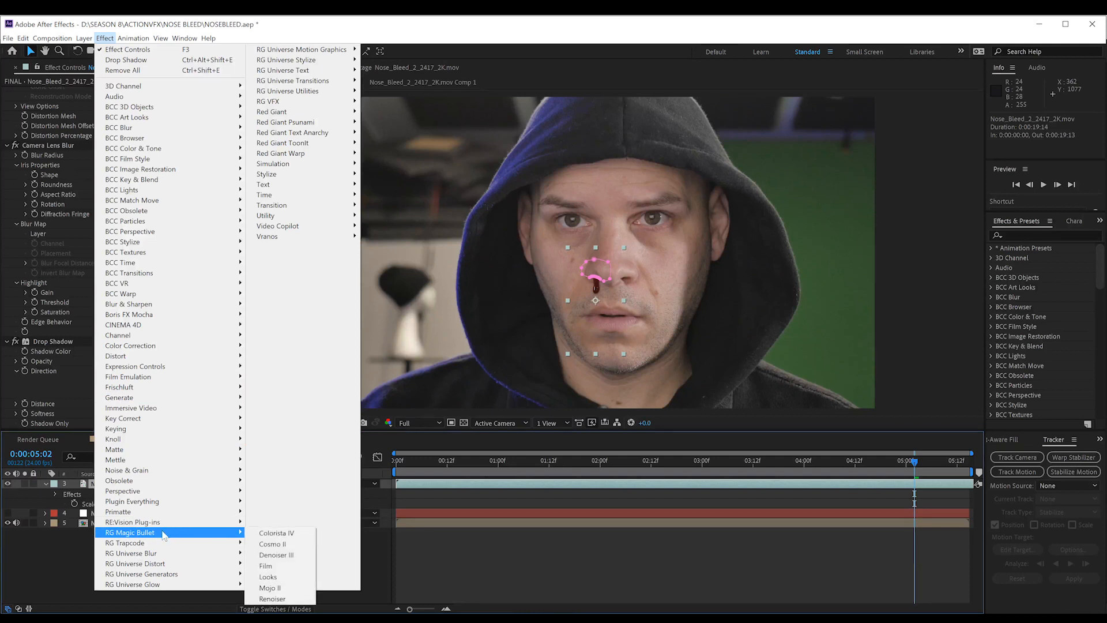
pyautogui.click(272, 534)
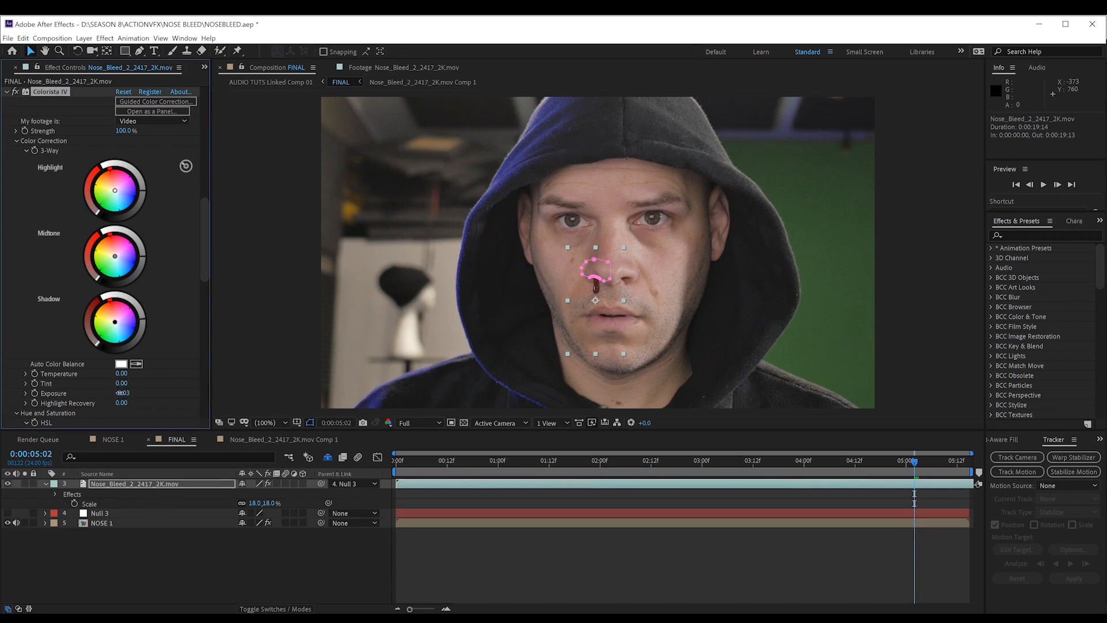
# Step: Set the Colorista IV exposure to -0.13 and compare the blood with and without the correction
pyautogui.moveTo(115, 392); pyautogui.dragTo(116, 393)
pyautogui.click(217, 591)
pyautogui.click(15, 93)
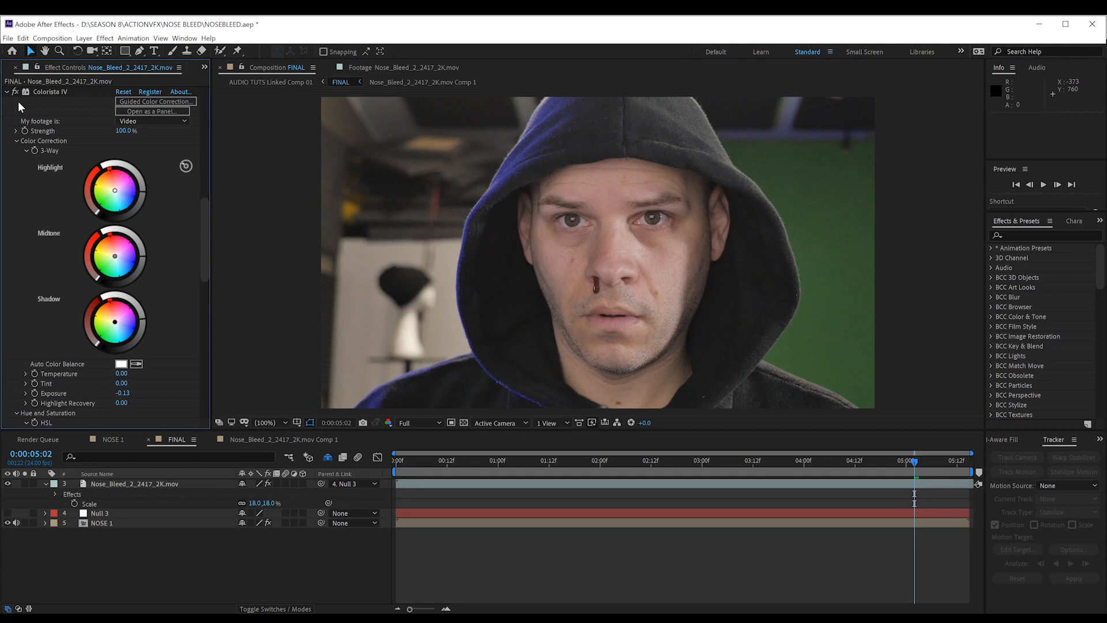
pyautogui.click(151, 489)
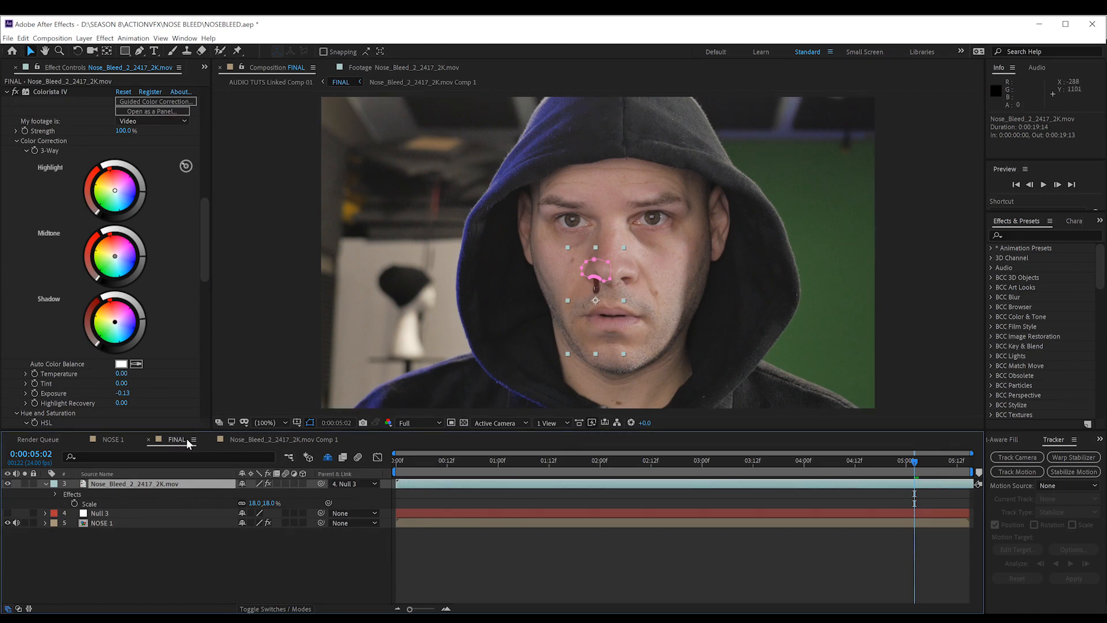
pyautogui.click(313, 561)
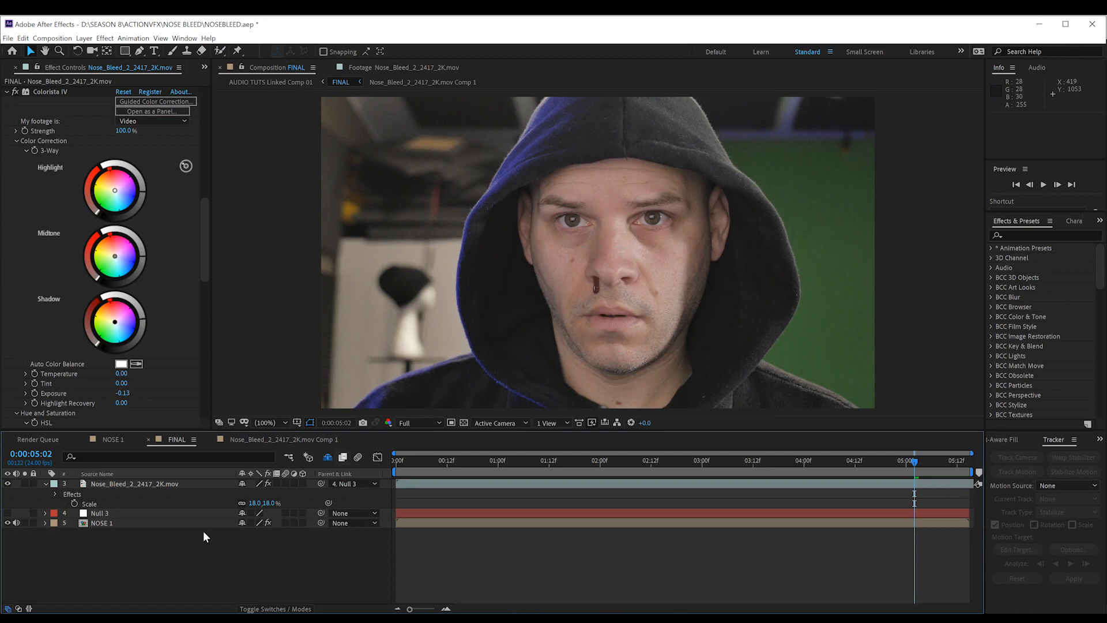
# Step: Pre-compose the blood clip as "whonose", leaving all attributes in the FINAL composition
pyautogui.click(151, 486)
pyautogui.rightClick(150, 484)
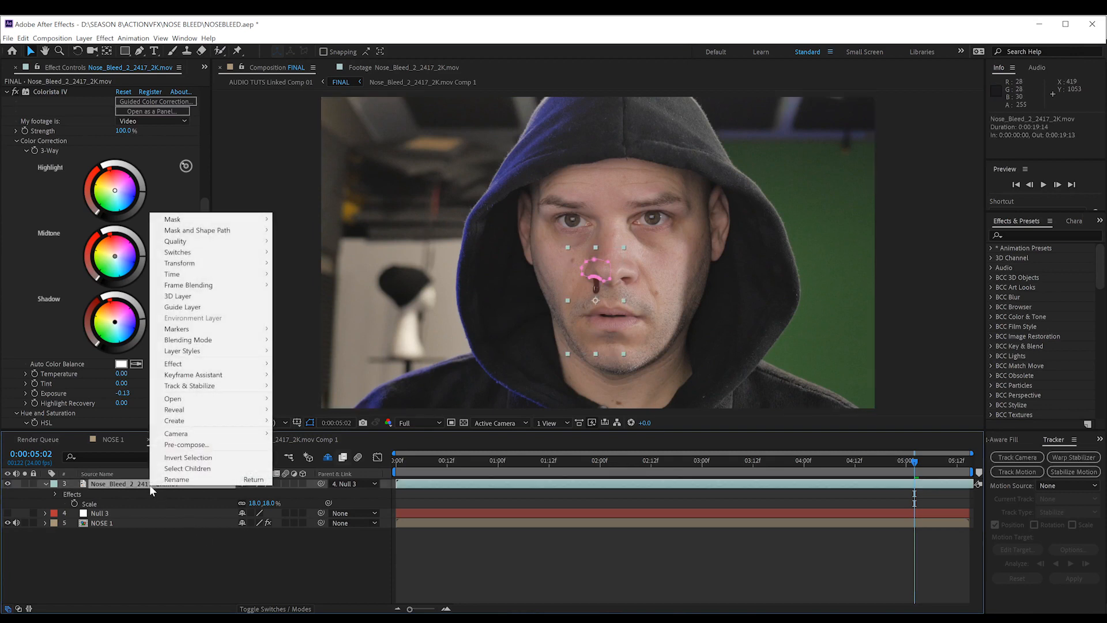
pyautogui.click(183, 443)
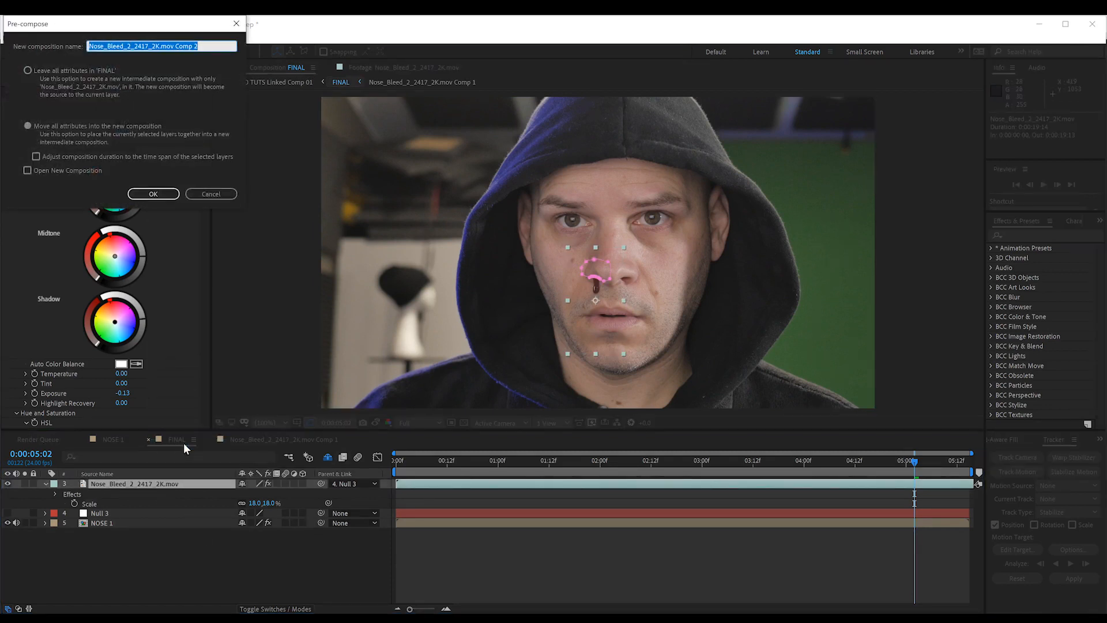
pyautogui.click(28, 71)
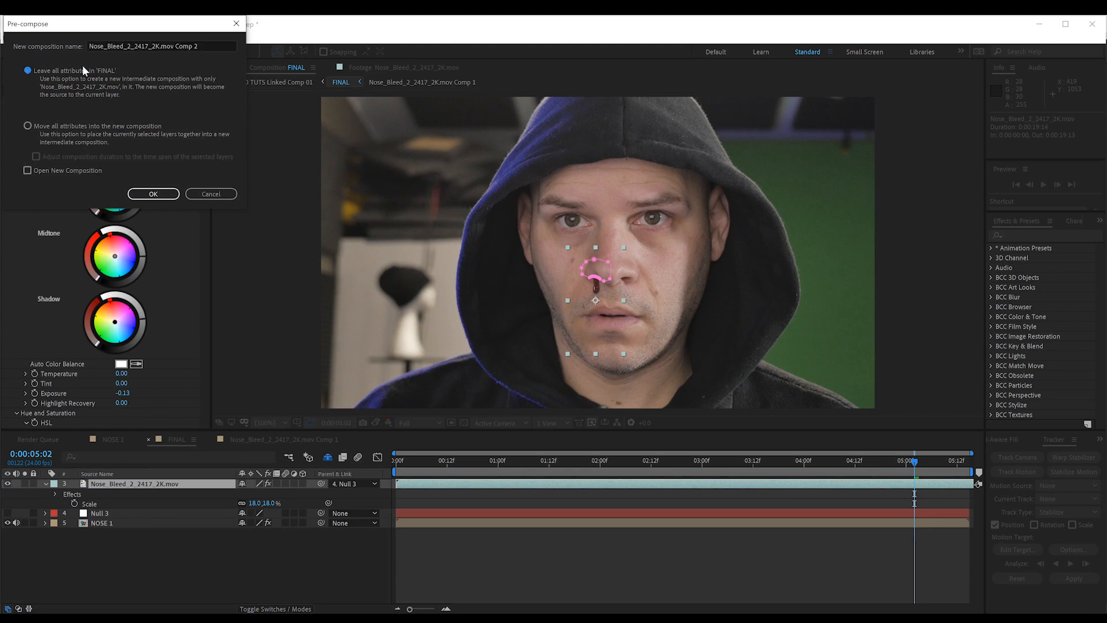
pyautogui.click(202, 45)
pyautogui.moveTo(170, 44); pyautogui.dragTo(16, 45)
pyautogui.write('whonose')
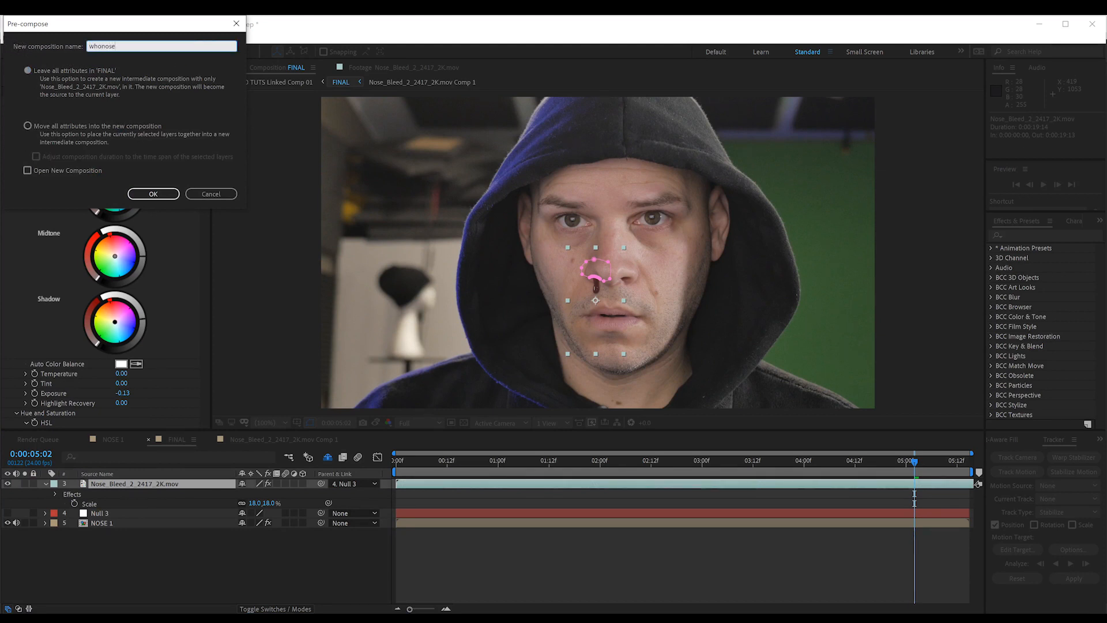
pyautogui.press('Return')
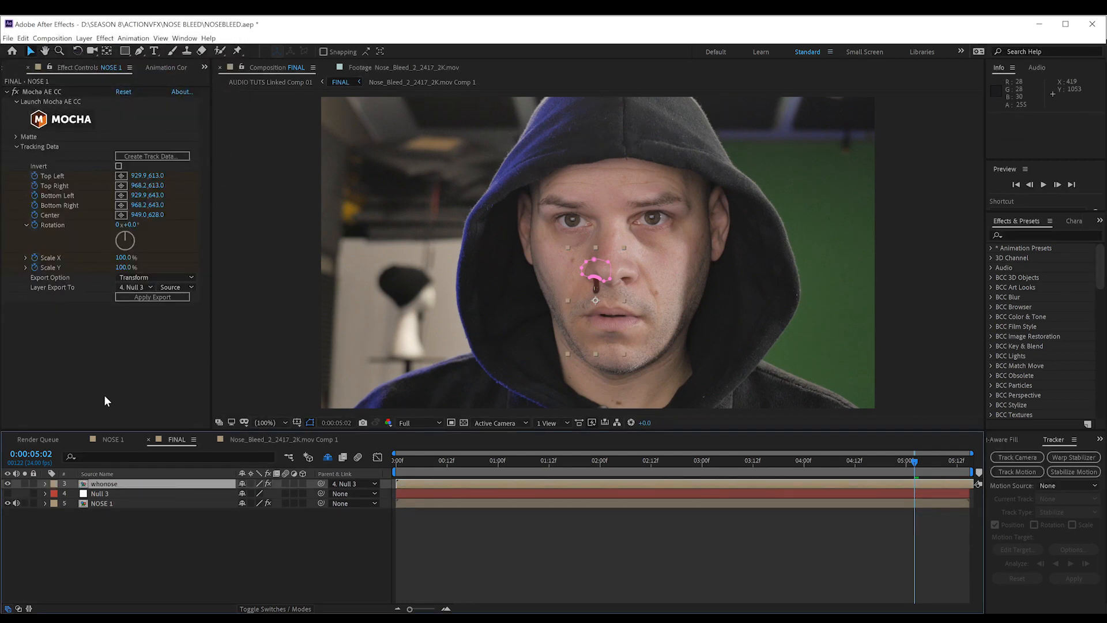
# Step: Open the whonose composition and add an adjustment layer above the blood footage
pyautogui.doubleClick(101, 486)
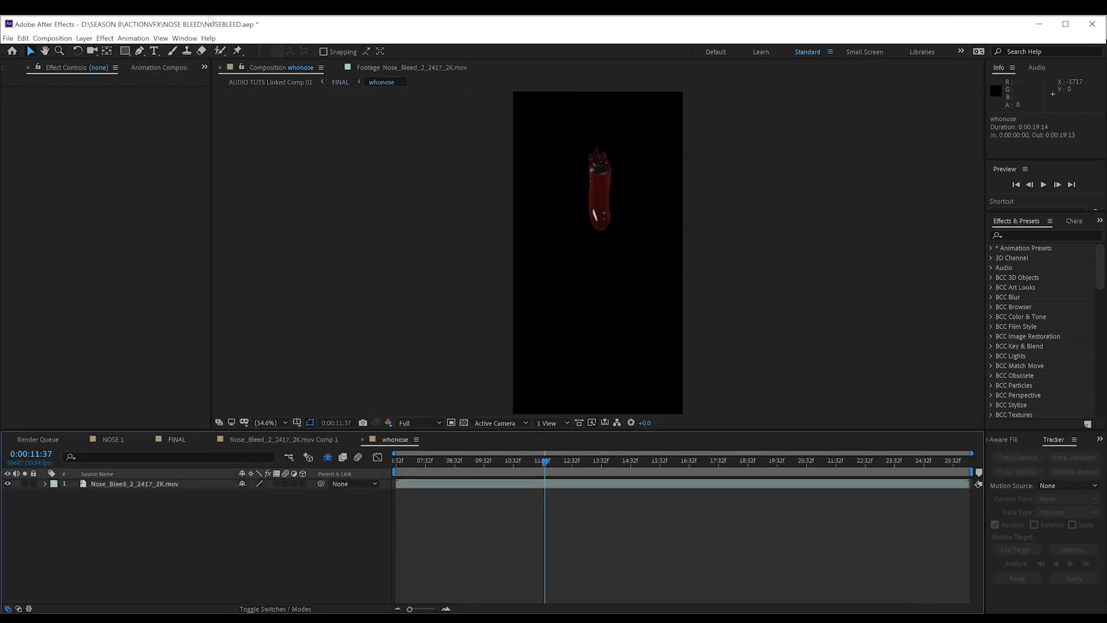
pyautogui.click(106, 37)
pyautogui.moveTo(190, 50)
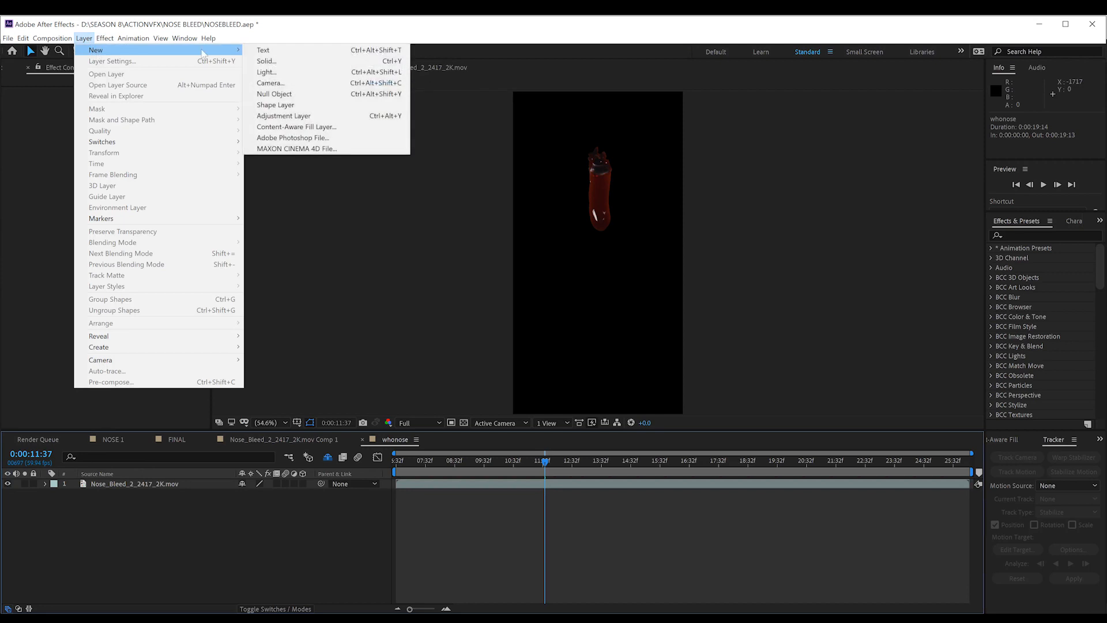
pyautogui.click(318, 116)
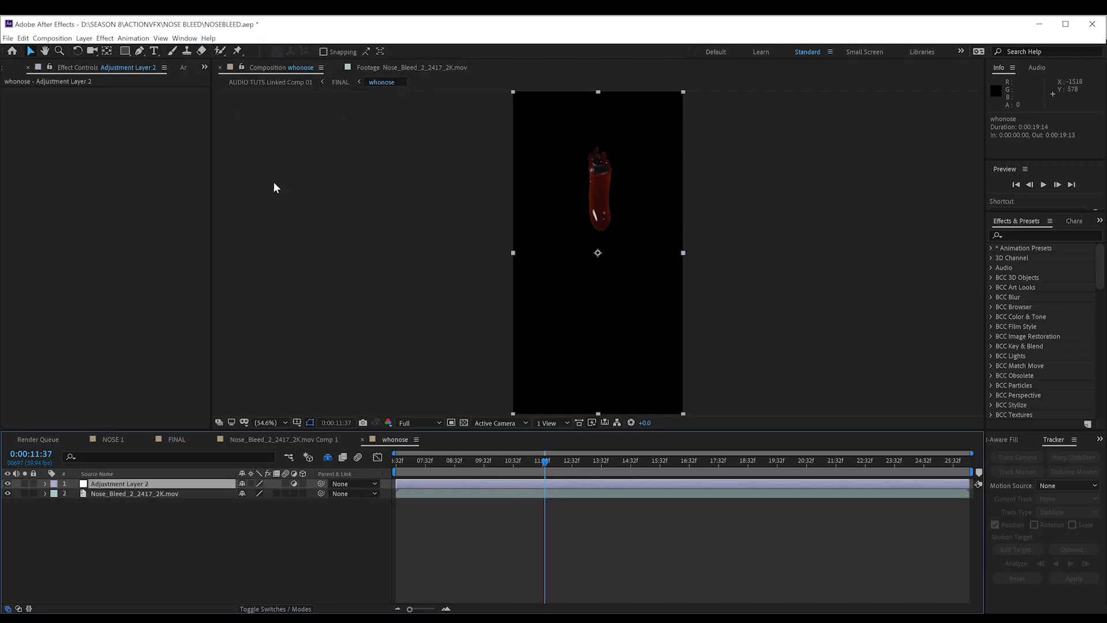
# Step: Draw a closed Pen tool mask on the adjustment layer around the upper part of the blood trail
pyautogui.click(139, 51)
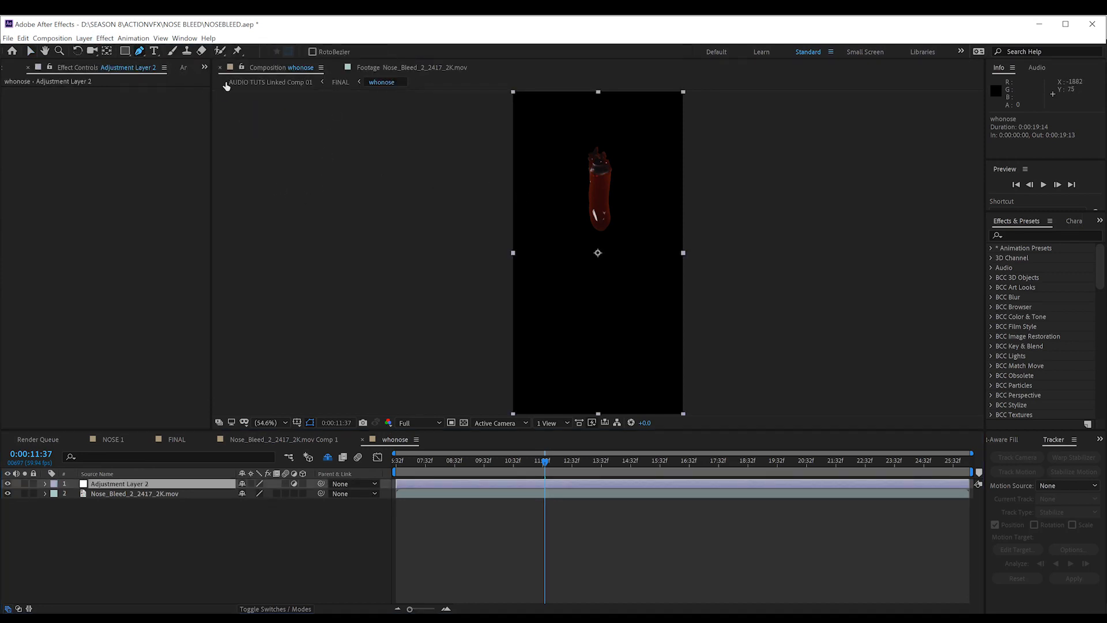
pyautogui.click(565, 145)
pyautogui.click(573, 171)
pyautogui.click(582, 179)
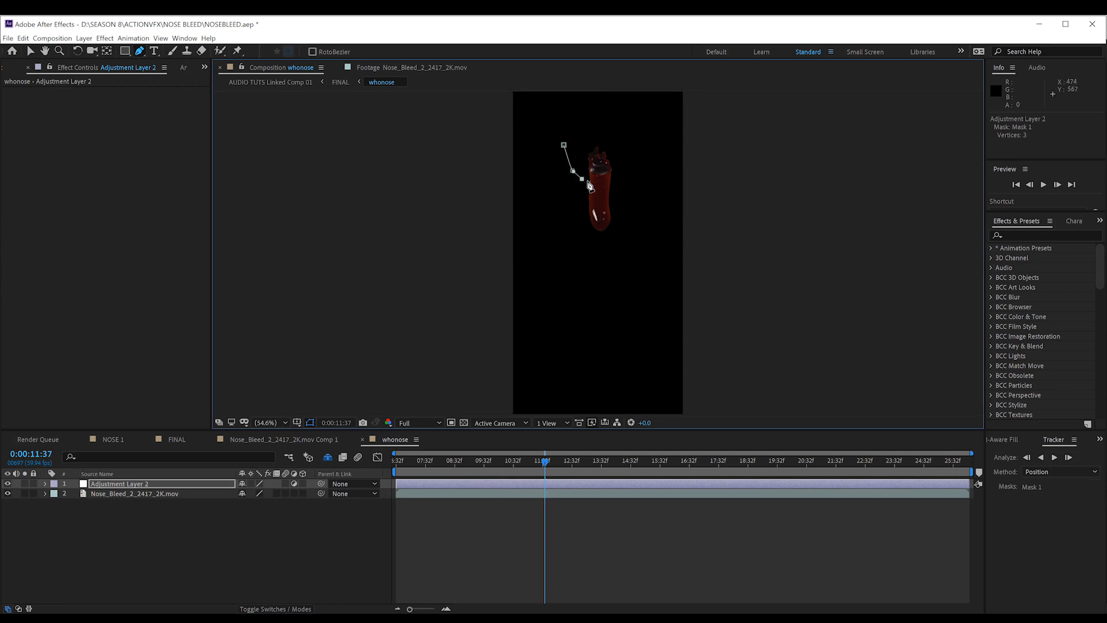
pyautogui.click(589, 181)
pyautogui.click(603, 184)
pyautogui.click(620, 185)
pyautogui.click(635, 166)
pyautogui.click(634, 137)
pyautogui.click(597, 134)
pyautogui.click(564, 145)
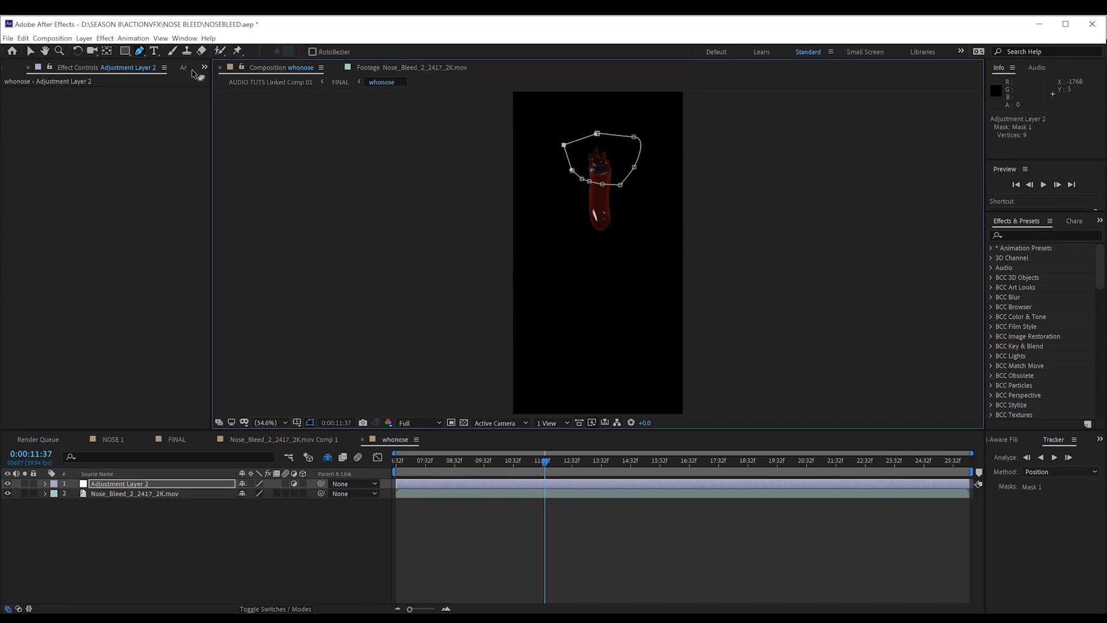
# Step: Apply Brightness & Contrast to the adjustment layer with brightness -90 and check the blood in the FINAL composition
pyautogui.click(108, 38)
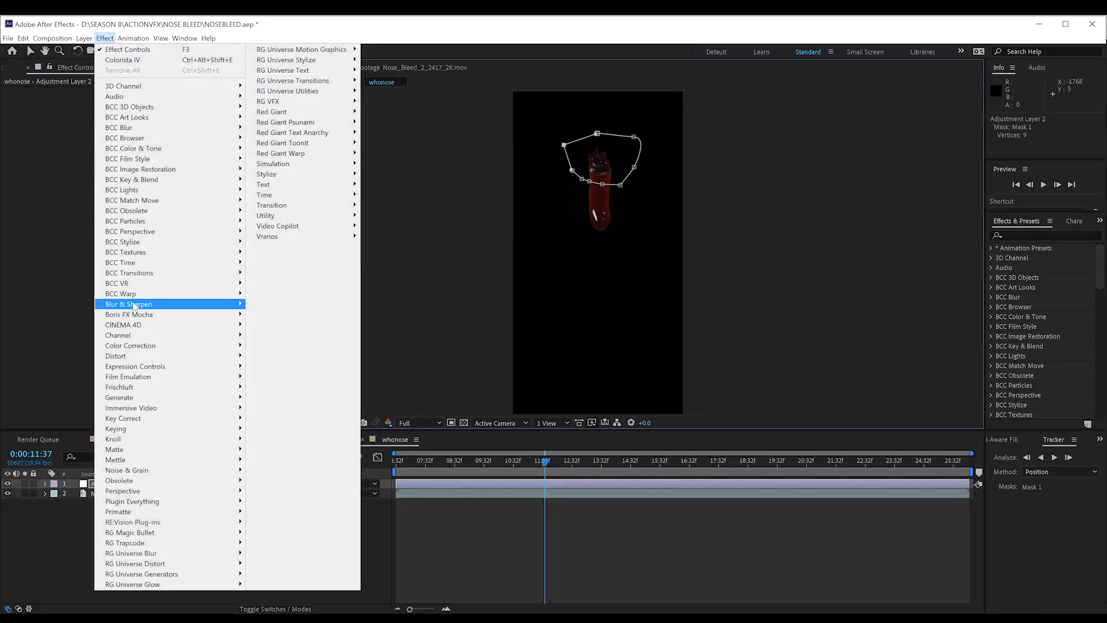
pyautogui.moveTo(133, 349)
pyautogui.click(293, 300)
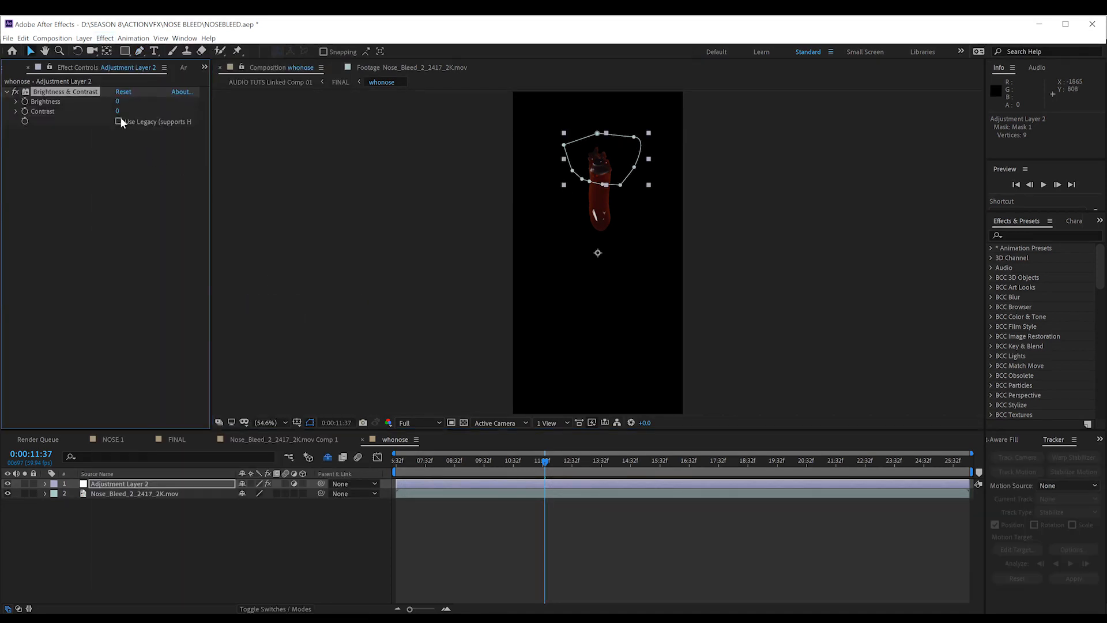
pyautogui.moveTo(117, 101); pyautogui.dragTo(100, 100)
pyautogui.click(176, 440)
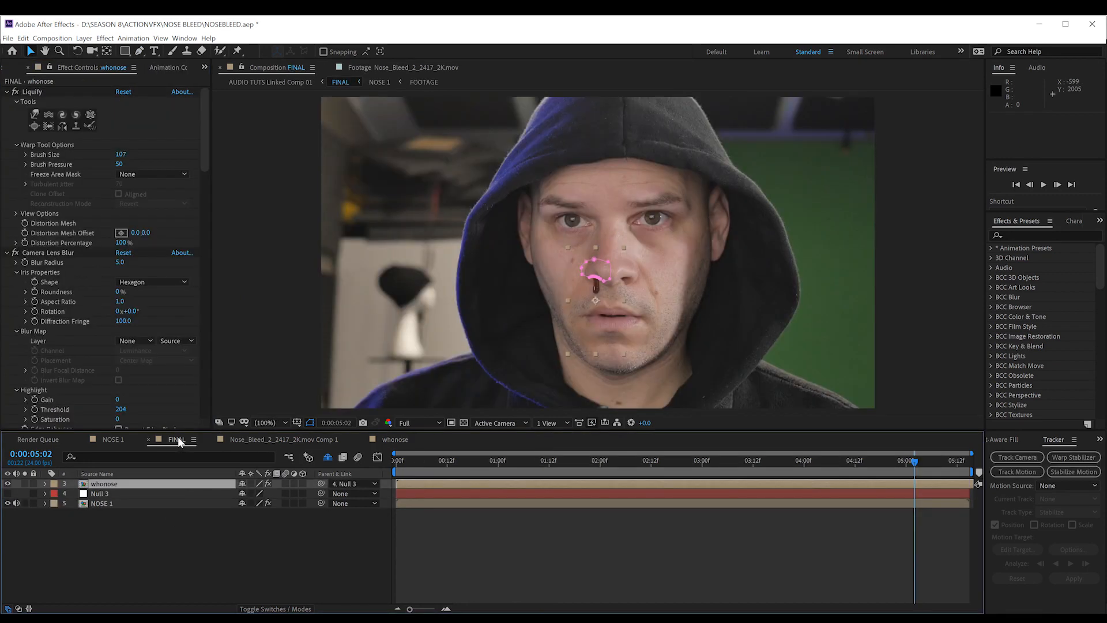
pyautogui.click(311, 544)
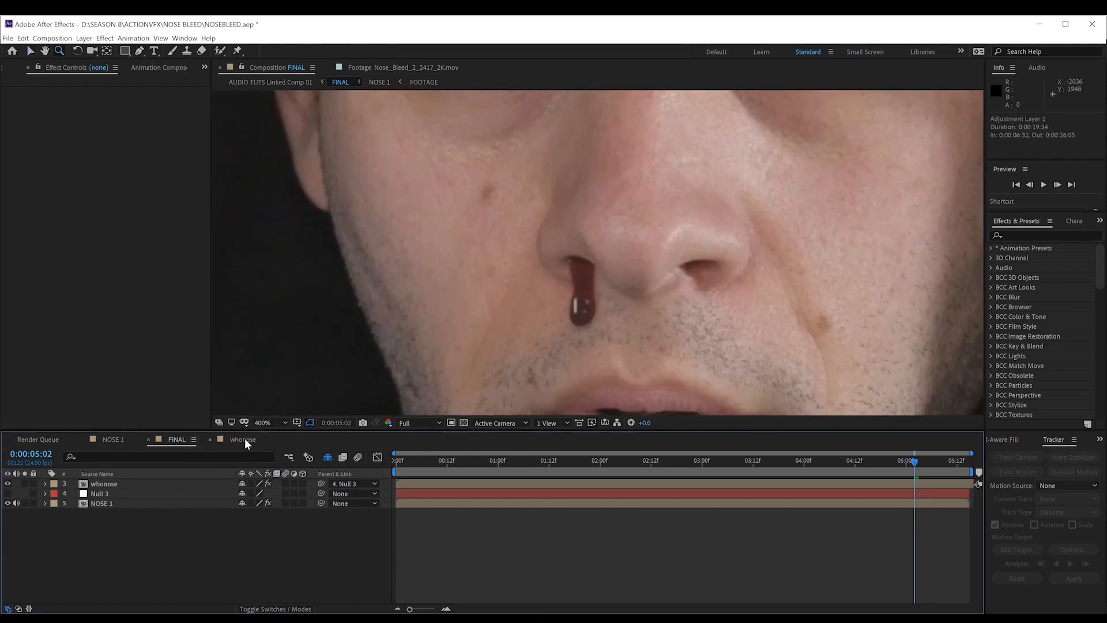
# Step: Feather the mask on whonose's adjustment layer by 46 pixels and go back to the FINAL composition
pyautogui.click(245, 440)
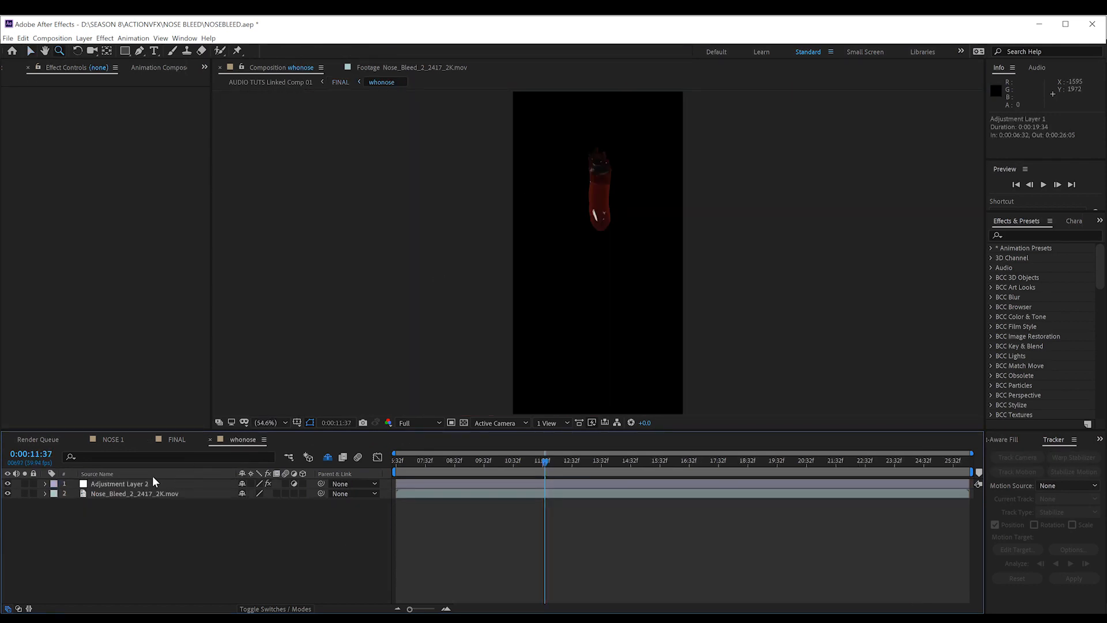
pyautogui.click(128, 484)
pyautogui.press('Down')
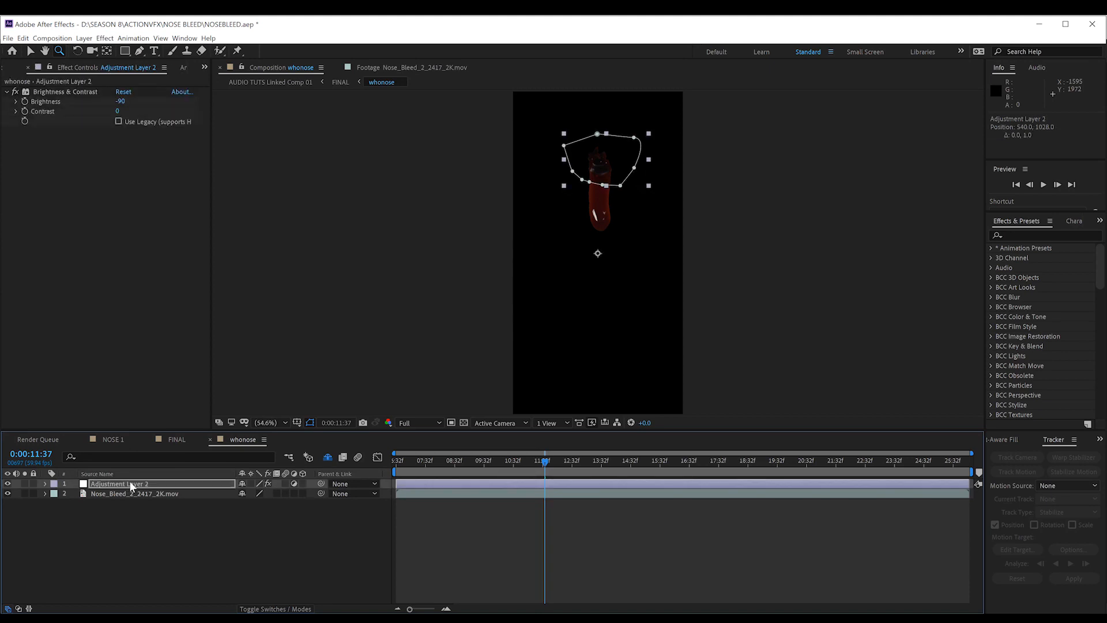
pyautogui.press('f')
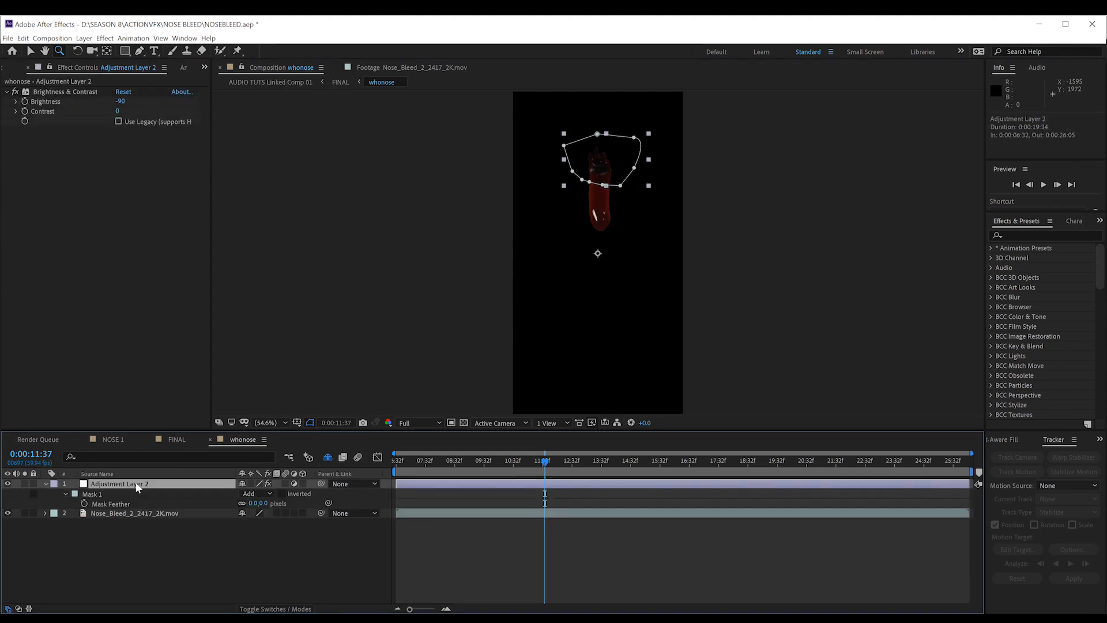
pyautogui.click(264, 503)
pyautogui.write('46')
pyautogui.press('Return')
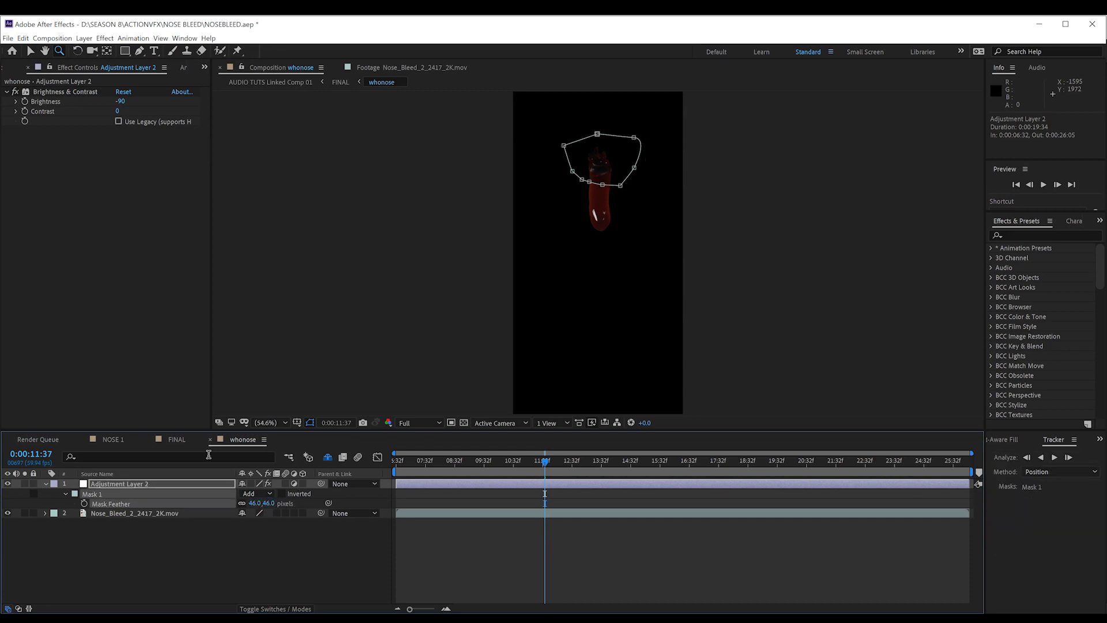
pyautogui.click(175, 439)
pyautogui.scroll(-1, 599, 251)
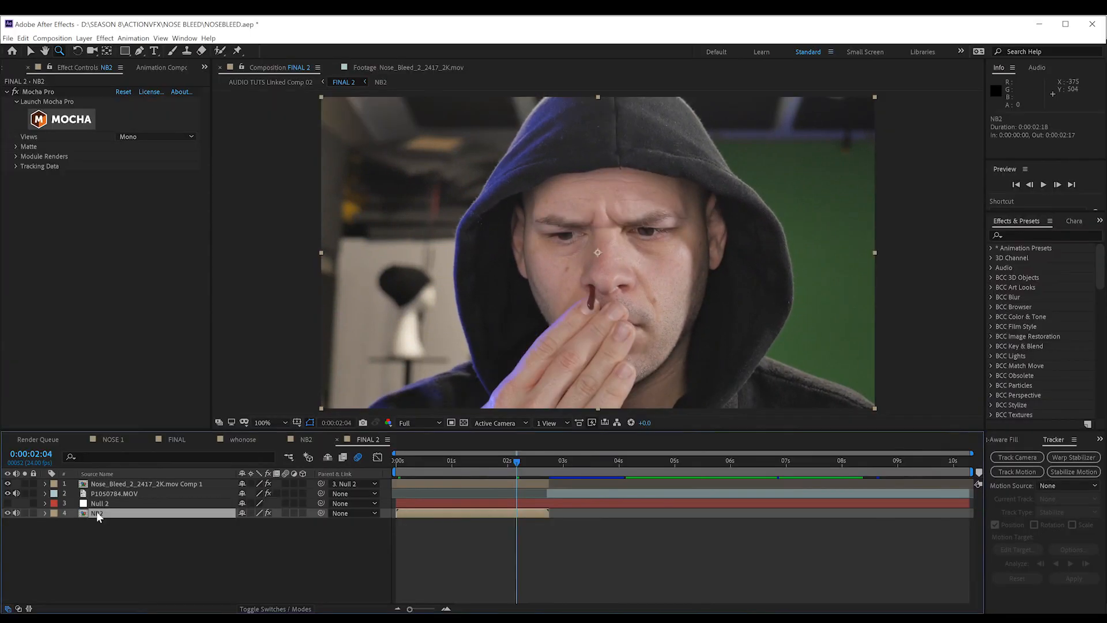
# Step: Place a duplicate of the NB2 layer above the blood in FINAL 2, enable its Mocha Pro Apply Matte and check it soloed
pyautogui.moveTo(96, 511); pyautogui.dragTo(97, 483)
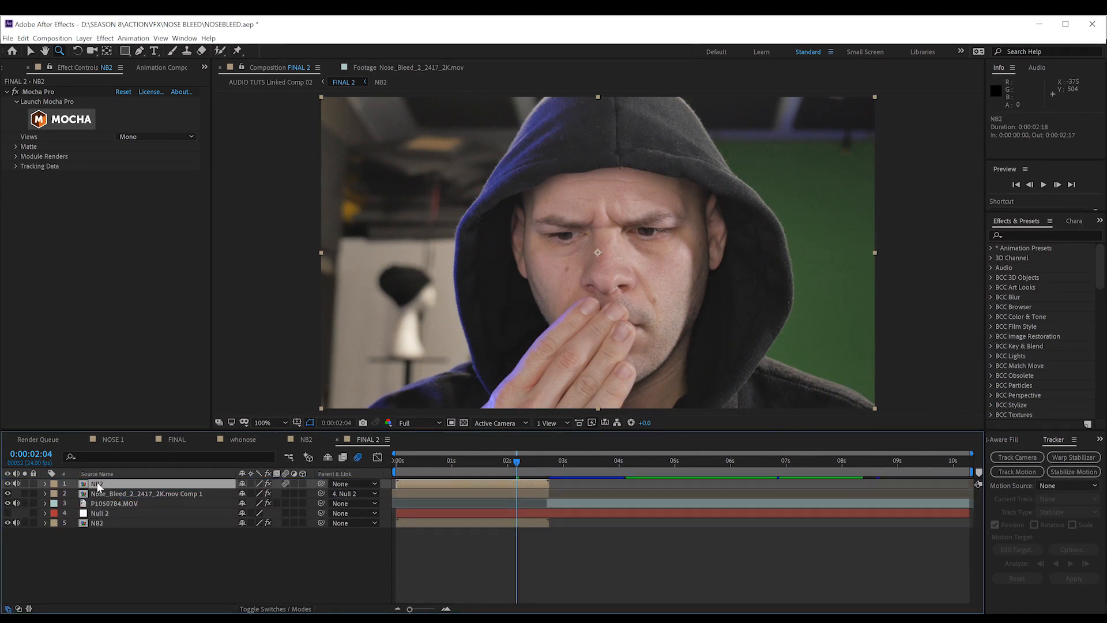
pyautogui.click(15, 147)
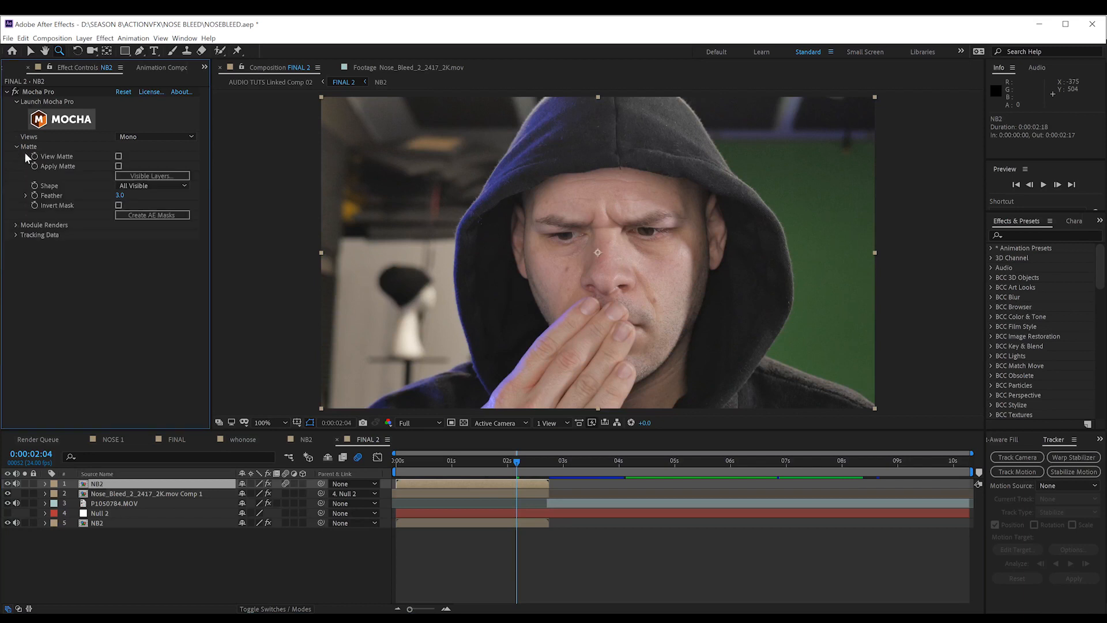
pyautogui.click(118, 167)
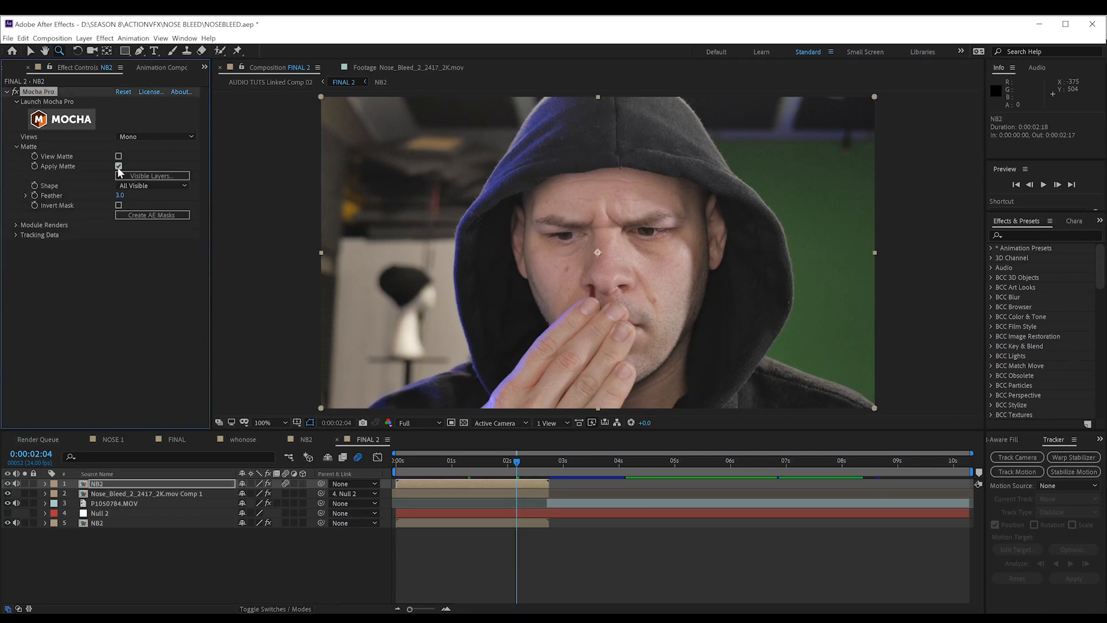
pyautogui.click(25, 484)
pyautogui.click(24, 484)
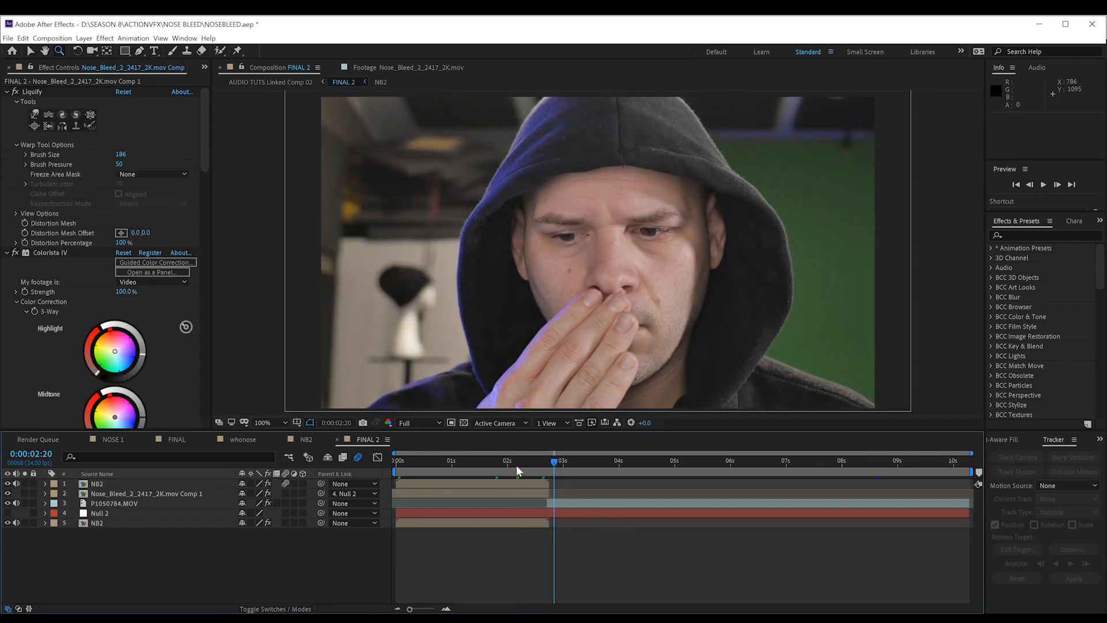
# Step: Preview FINAL 2 from about 0:00:02:03 to examine how the hand covers the blood
pyautogui.click(514, 459)
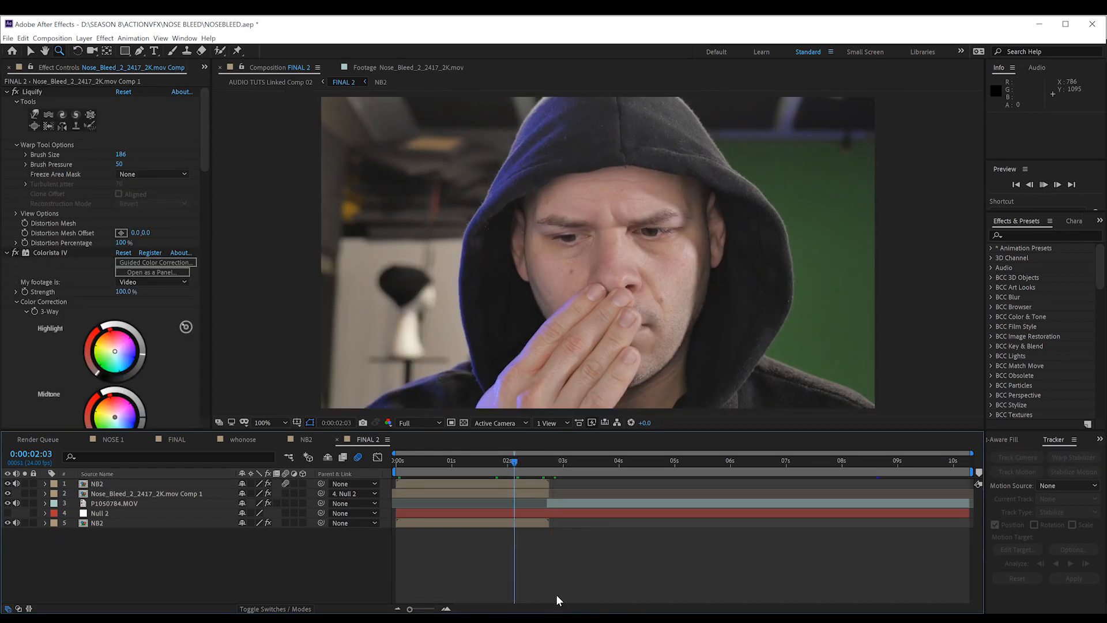
pyautogui.press('space')
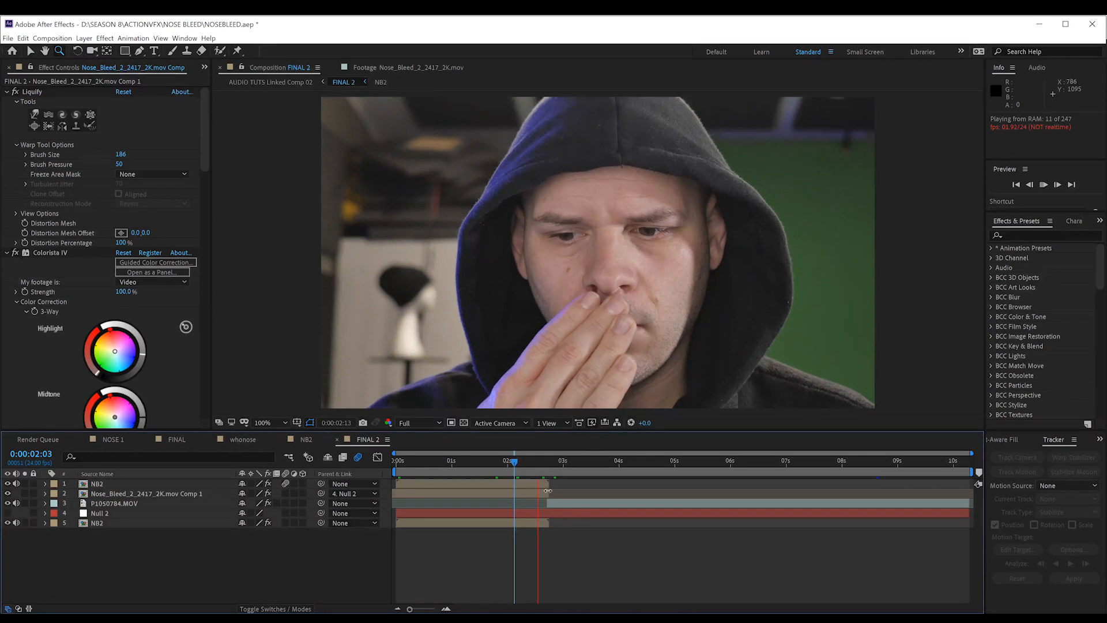
pyautogui.click(548, 491)
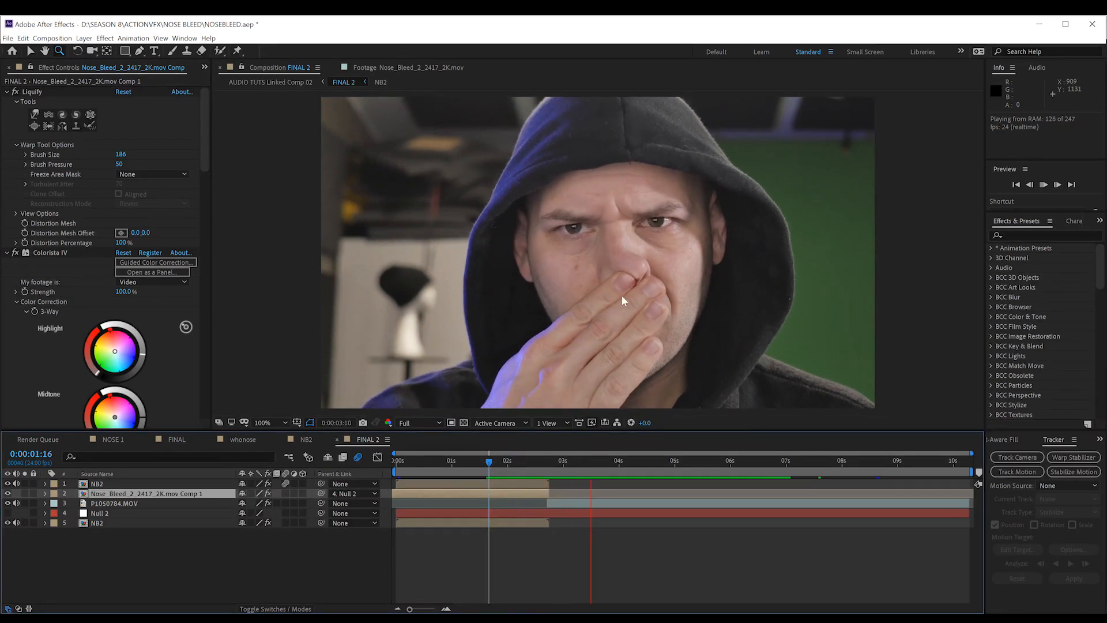